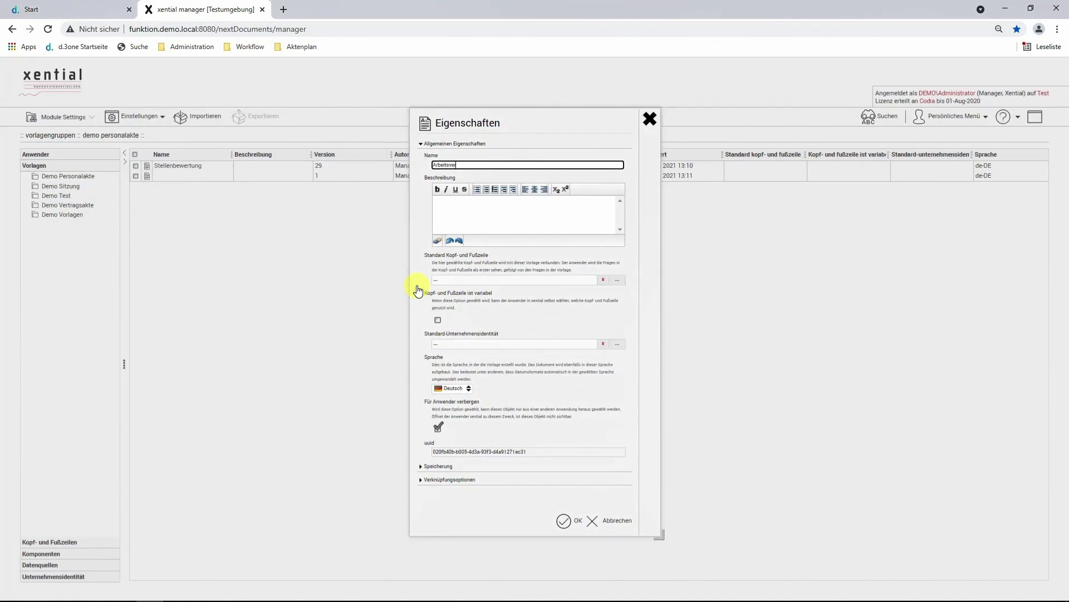
Assign d.velop as the default header and footer of the Arbeitsvertrag template and confirm its properties.
{"action": "left_click", "coordinate": [617, 281]}
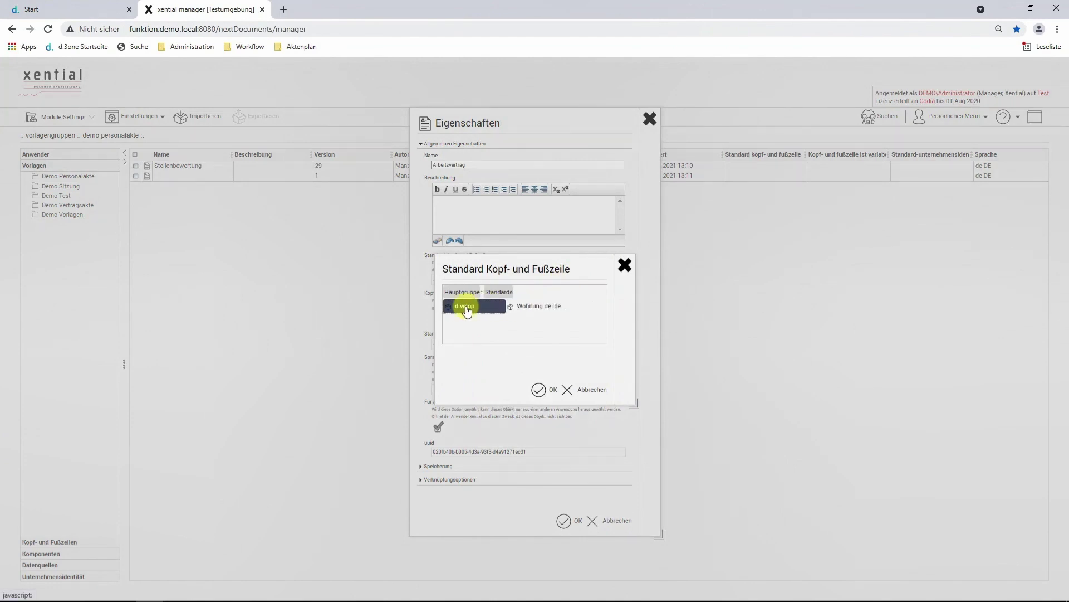
{"action": "left_click", "coordinate": [539, 389]}
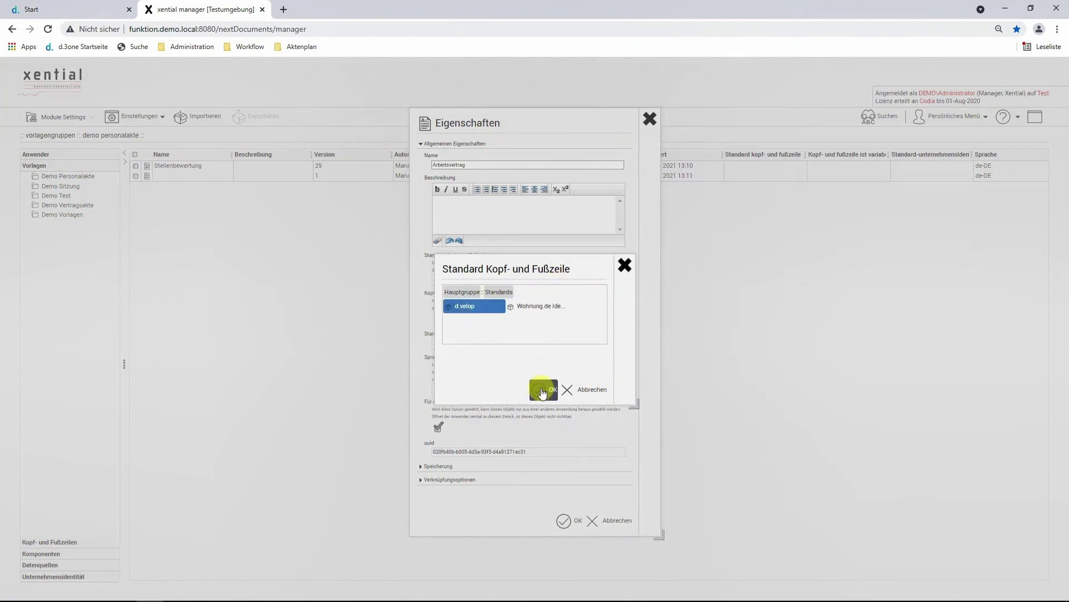
{"action": "left_click", "coordinate": [563, 521]}
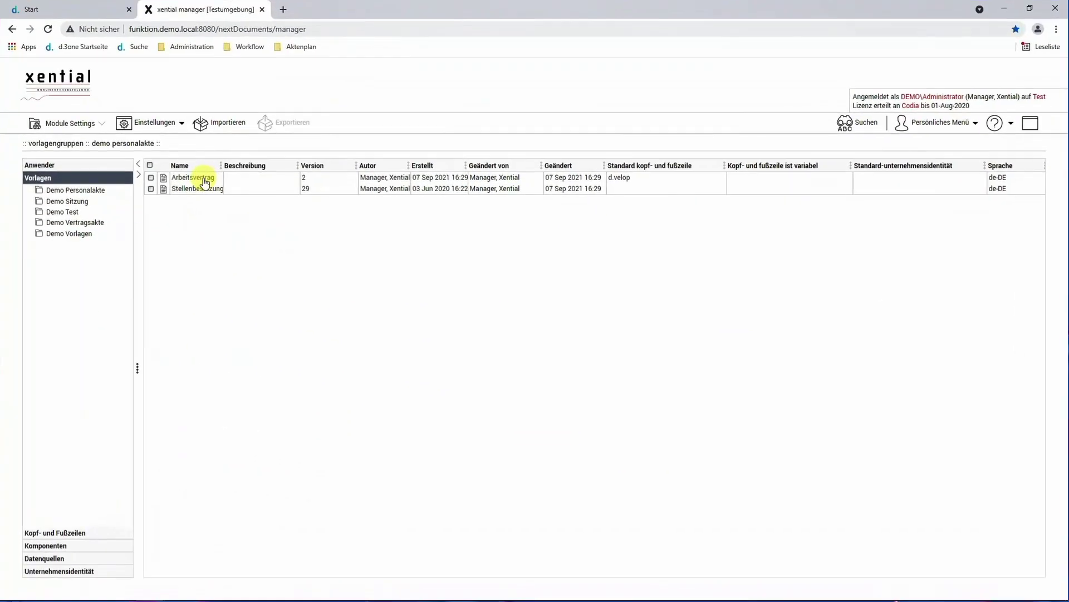
Open the Arbeitsvertrag template's content for editing in xential Studio.
{"action": "right_click", "coordinate": [436, 214]}
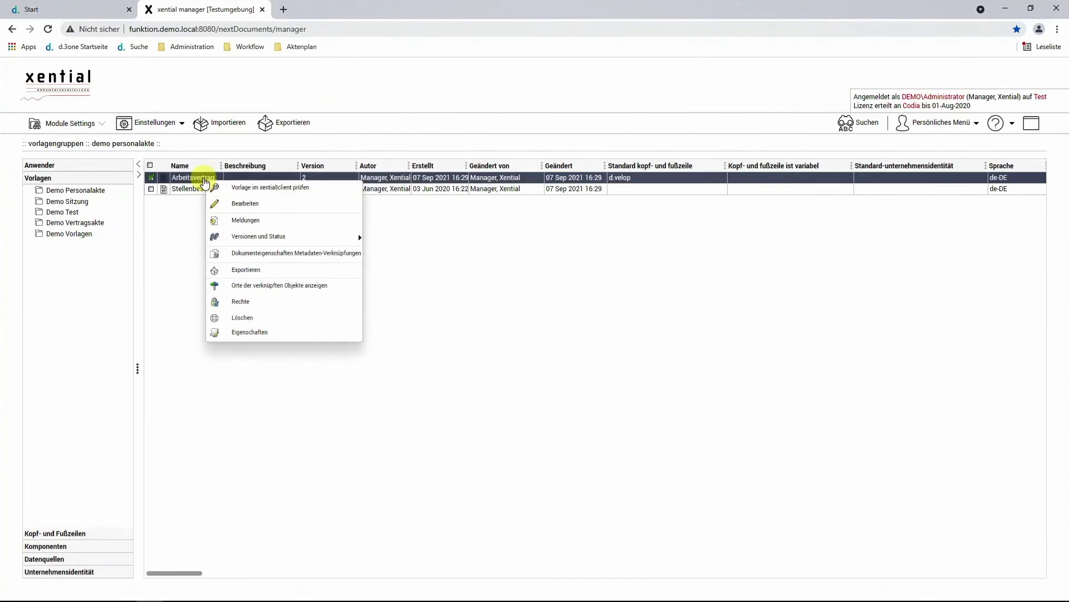
{"action": "left_click", "coordinate": [241, 203]}
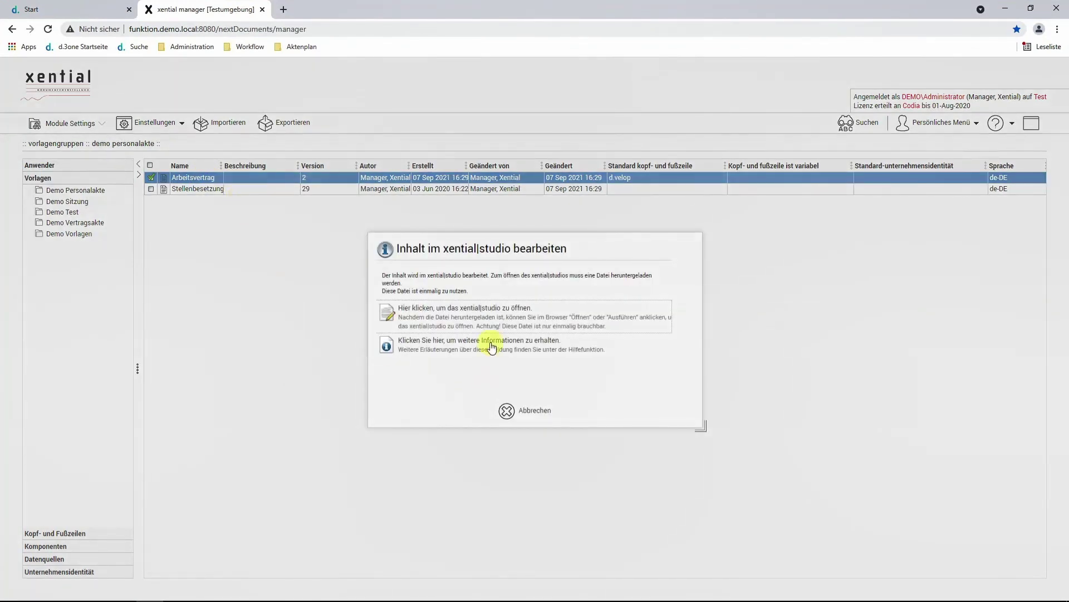
{"action": "left_click", "coordinate": [490, 316]}
{"action": "left_click", "coordinate": [258, 585]}
{"action": "left_click", "coordinate": [77, 585]}
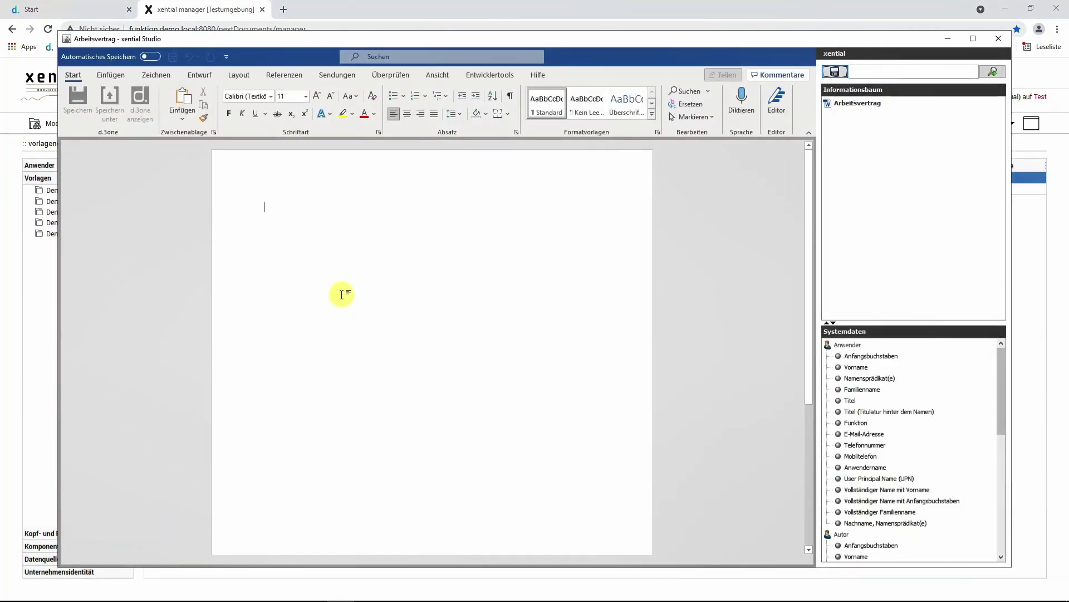
Paste the prepared employment contract text into the blank template and review it back to the beginning.
{"action": "scroll", "coordinate": [342, 293], "scroll_direction": "up", "scroll_amount": 10}
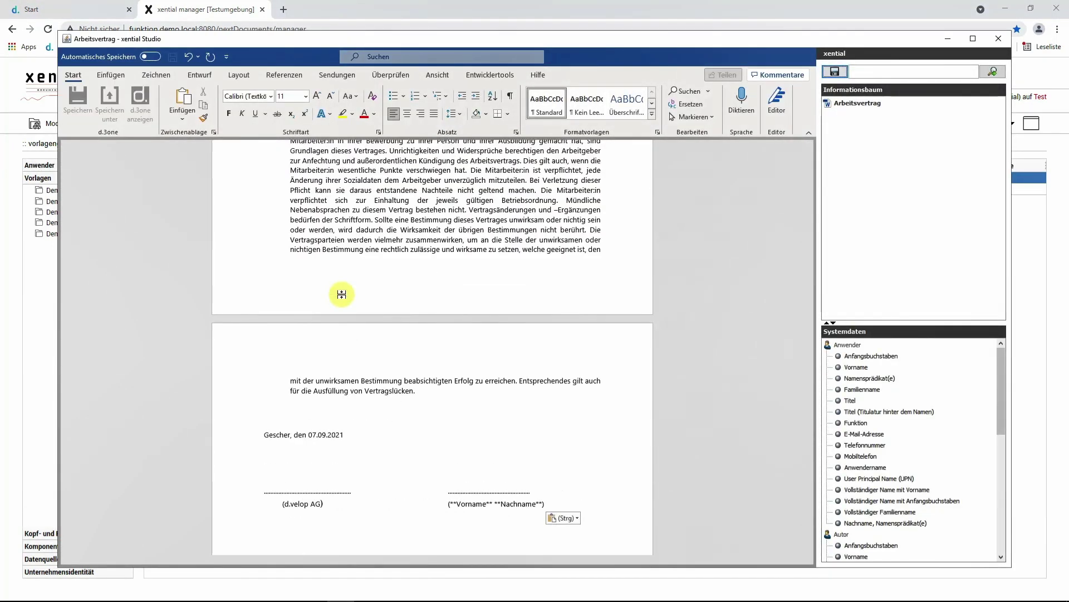
{"action": "scroll", "coordinate": [343, 294], "scroll_direction": "up", "scroll_amount": 8}
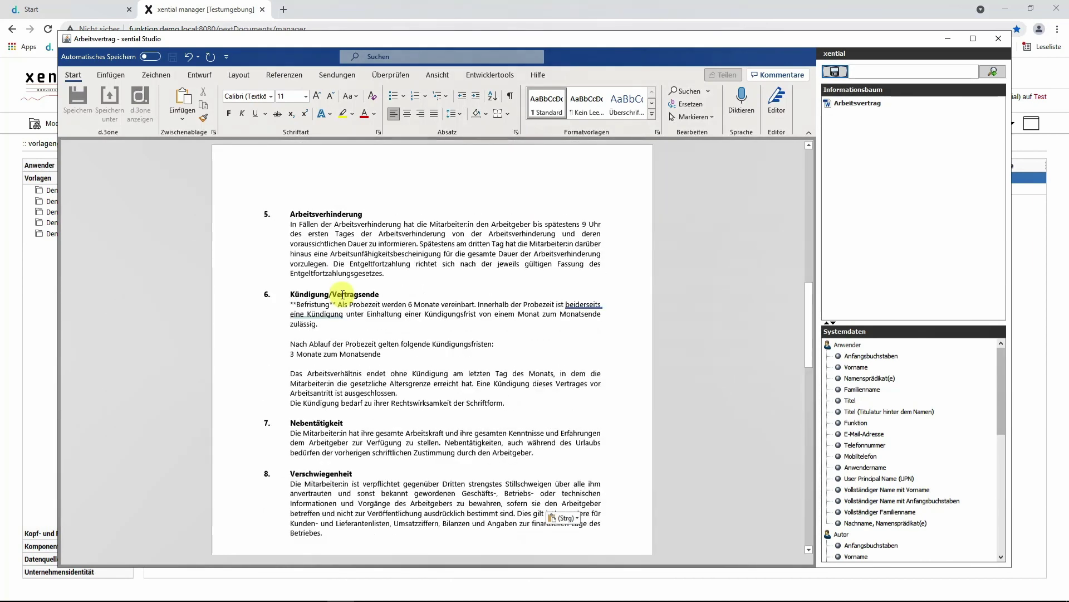
{"action": "scroll", "coordinate": [342, 294], "scroll_direction": "up", "scroll_amount": 10}
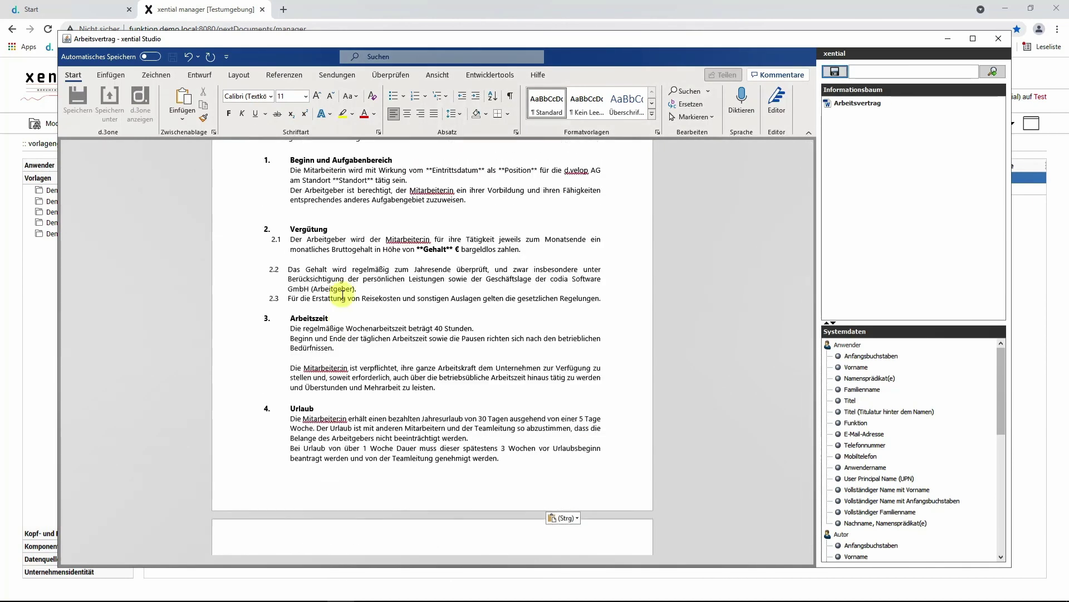
Add a window element under Arbeitsvertrag in the information tree, with name and title "Angaben zum Arbeitsvertrag".
{"action": "right_click", "coordinate": [837, 102]}
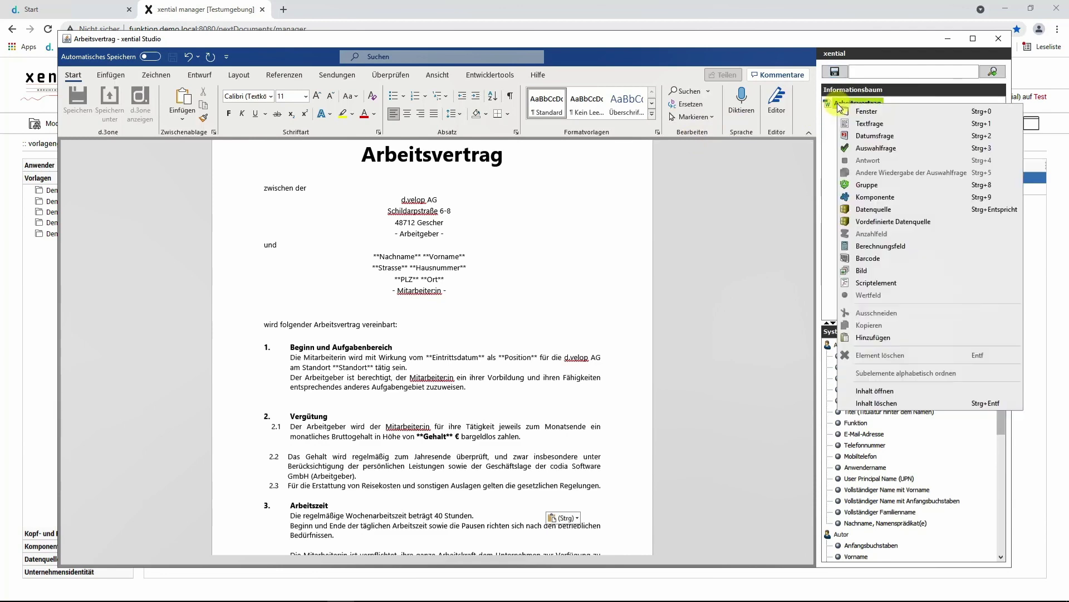
{"action": "left_click", "coordinate": [866, 110]}
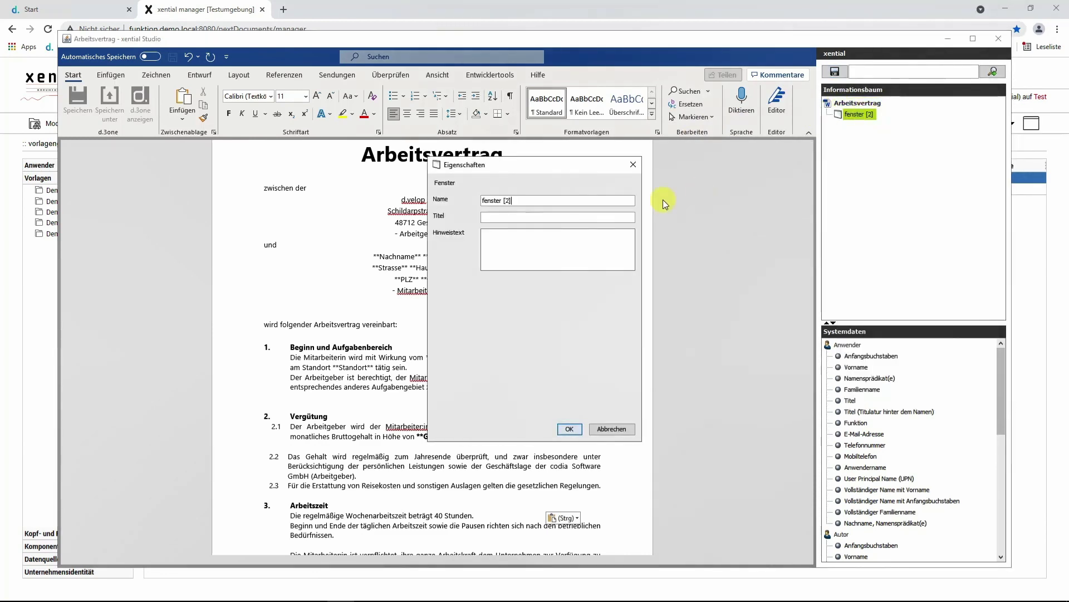
{"action": "type", "text": "Angaben zum Arbeits"}
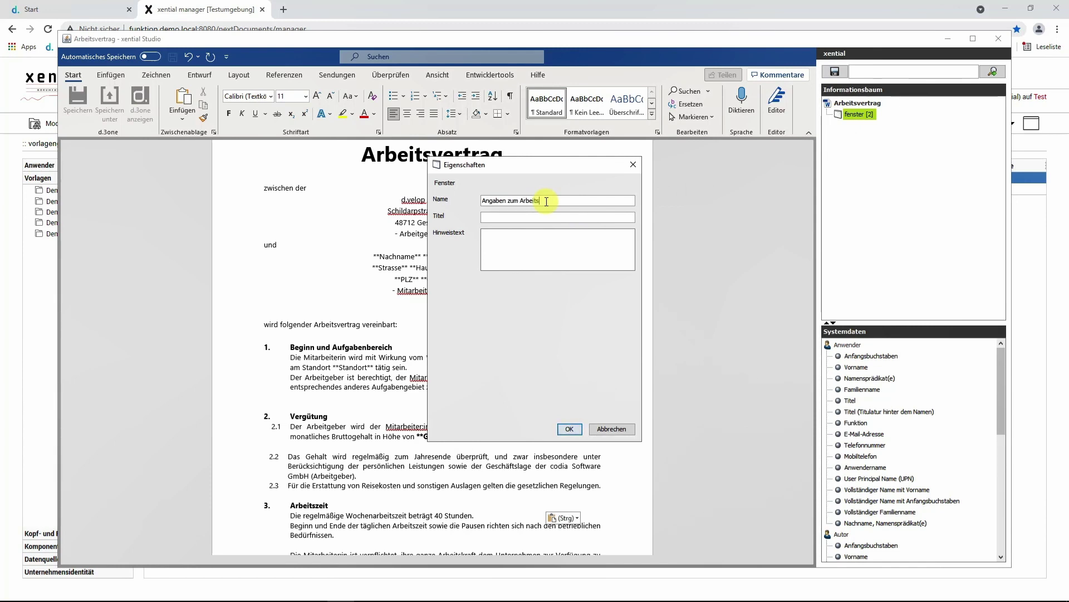
{"action": "type", "text": "vertrag"}
{"action": "key", "text": "Tab"}
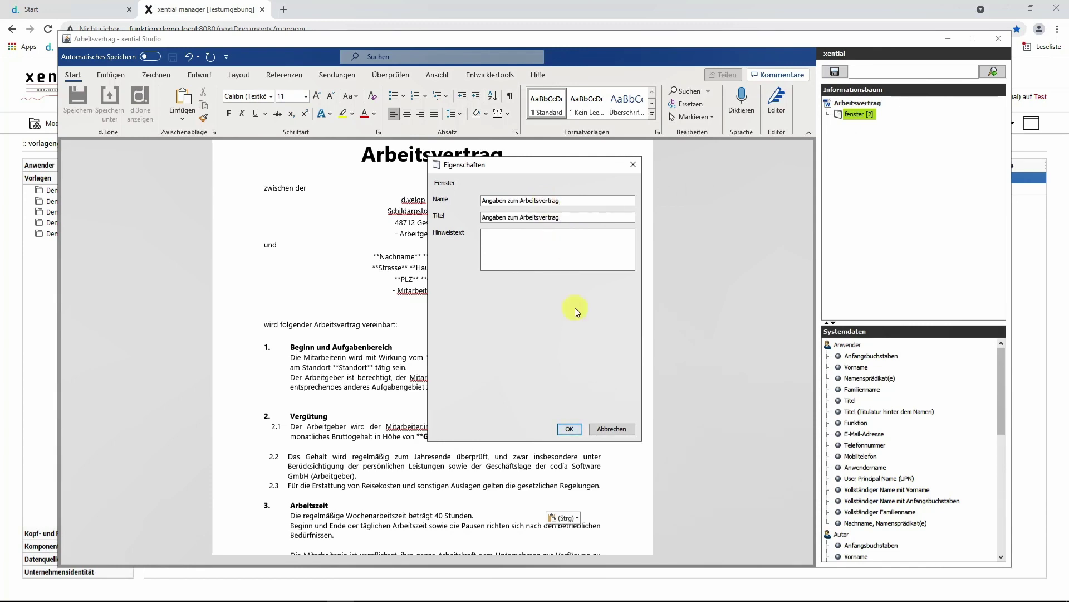
{"action": "left_click", "coordinate": [570, 429]}
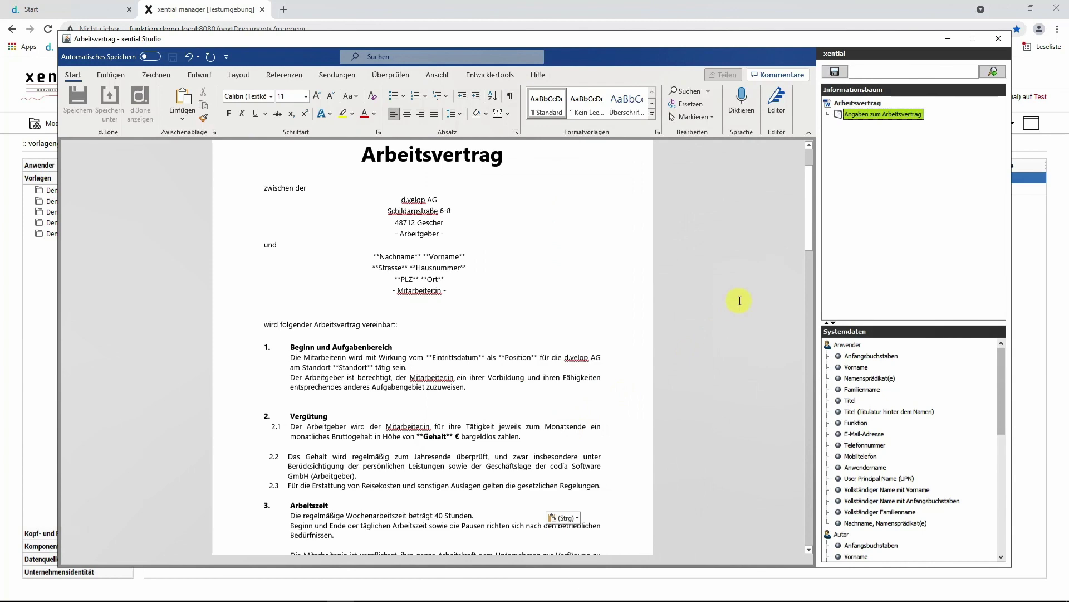
Add a text question named "Gehalt?" to the Angaben zum Arbeitsvertrag window.
{"action": "right_click", "coordinate": [865, 115]}
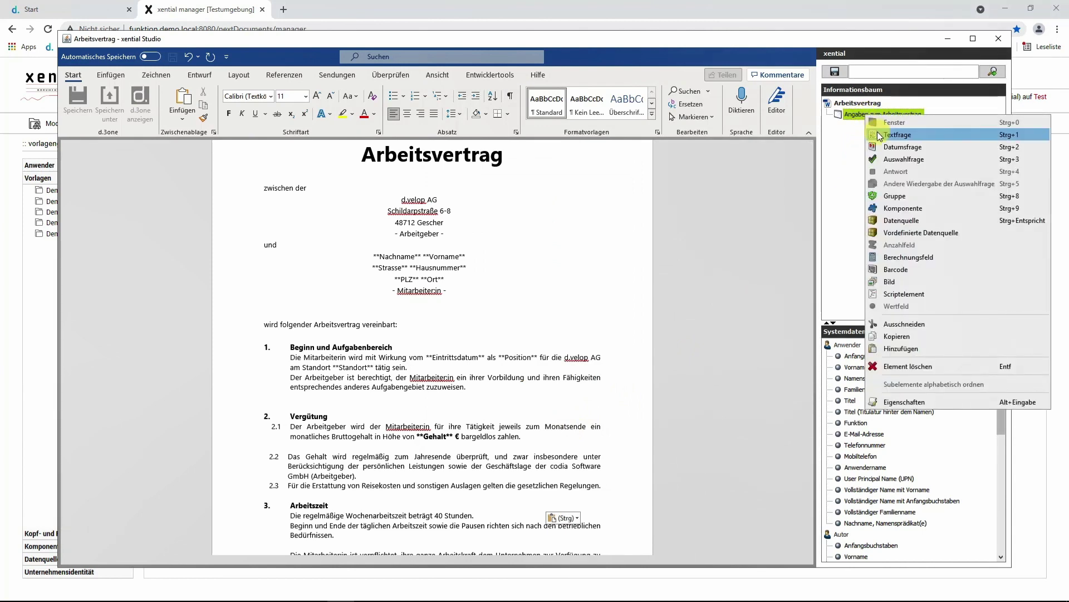
{"action": "left_click", "coordinate": [880, 135]}
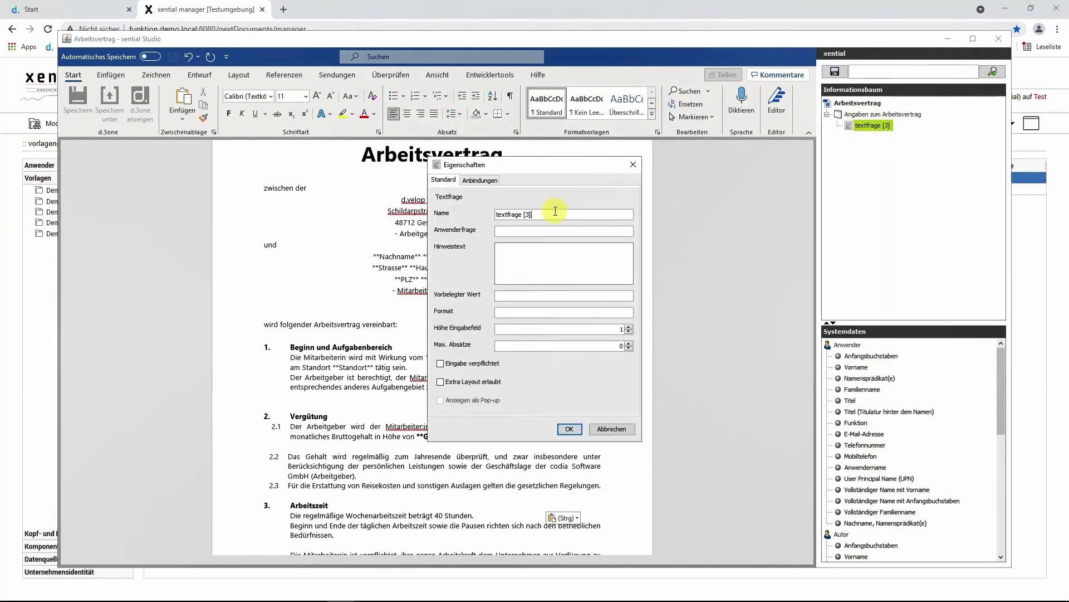
{"action": "type", "text": "Ge"}
{"action": "left_click", "coordinate": [568, 430]}
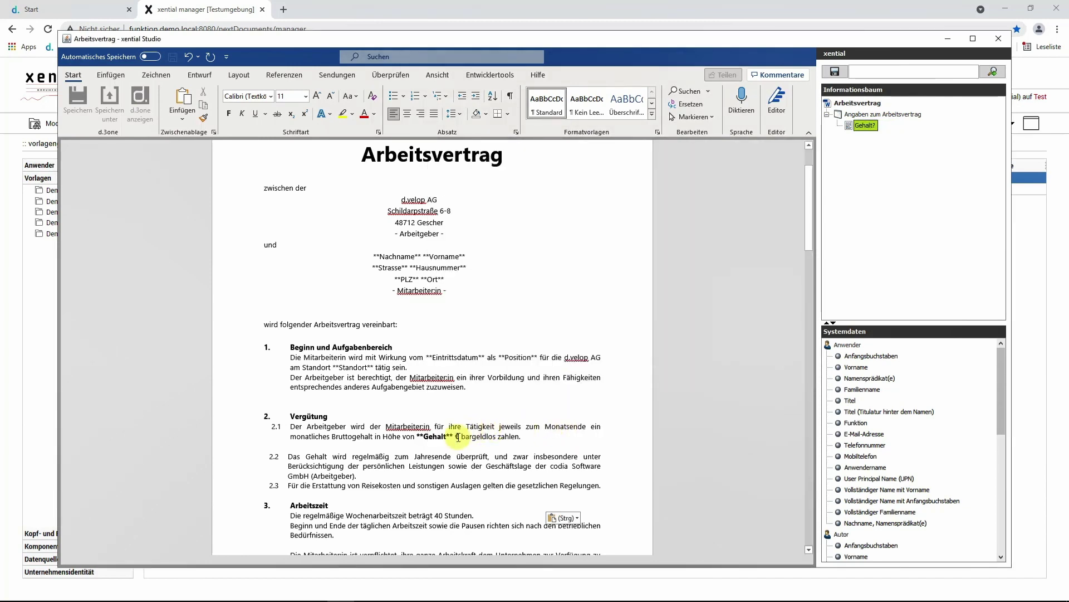
Replace the **Gehalt** placeholder in section 2.1 with the Gehalt? question field and save the template.
{"action": "left_click_drag", "start_coordinate": [419, 436], "coordinate": [455, 433]}
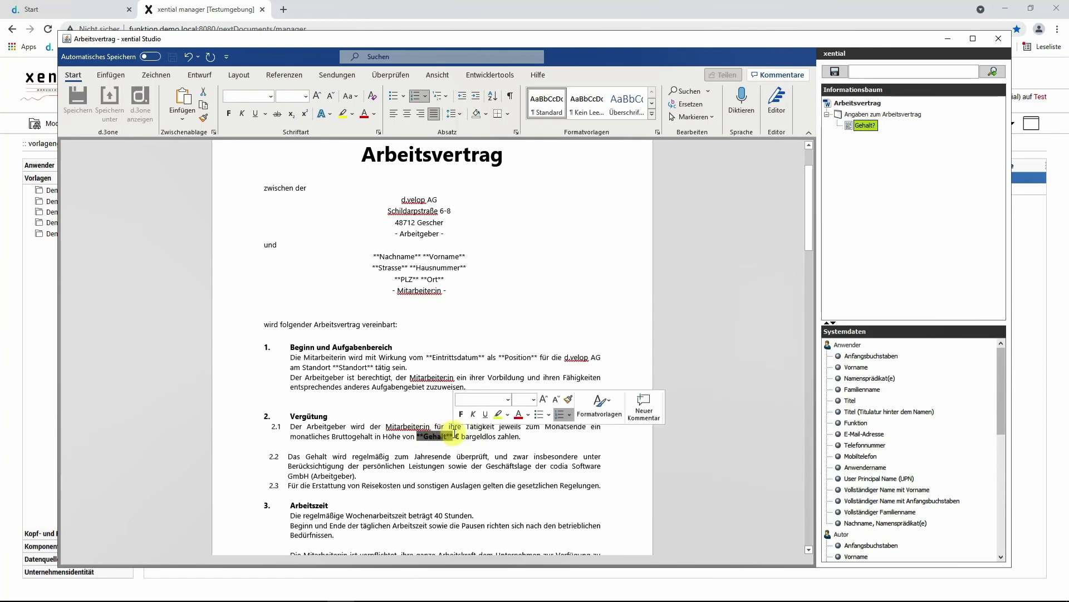
{"action": "key", "text": "Delete"}
{"action": "left_click", "coordinate": [866, 127]}
{"action": "mouse_move", "coordinate": [868, 129]}
{"action": "left_mouse_down"}
{"action": "mouse_move", "coordinate": [551, 337]}
{"action": "mouse_move", "coordinate": [420, 448]}
{"action": "left_mouse_up"}
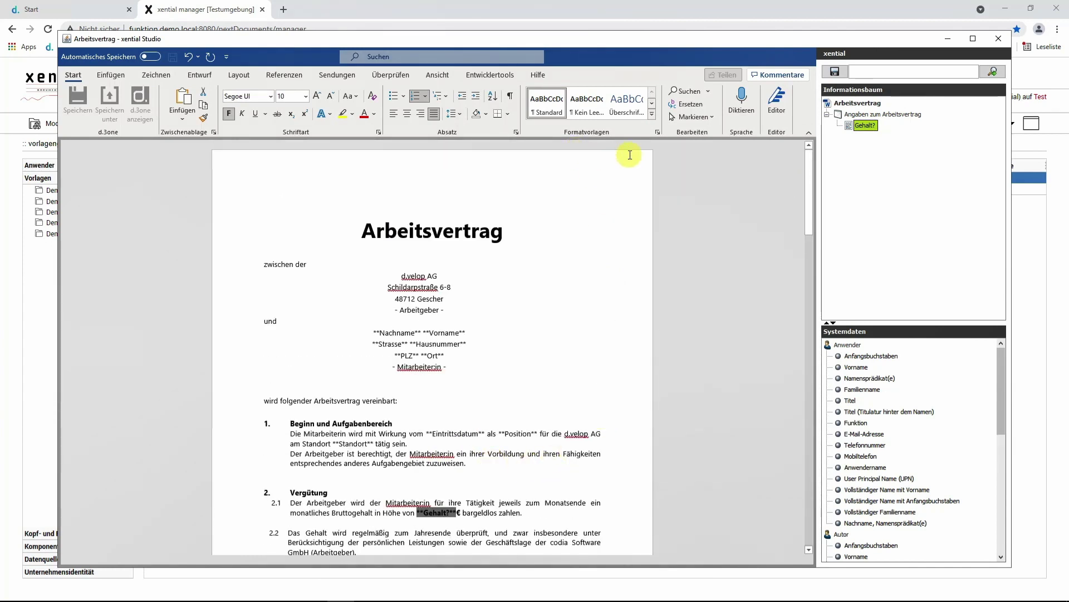
{"action": "left_click", "coordinate": [833, 72]}
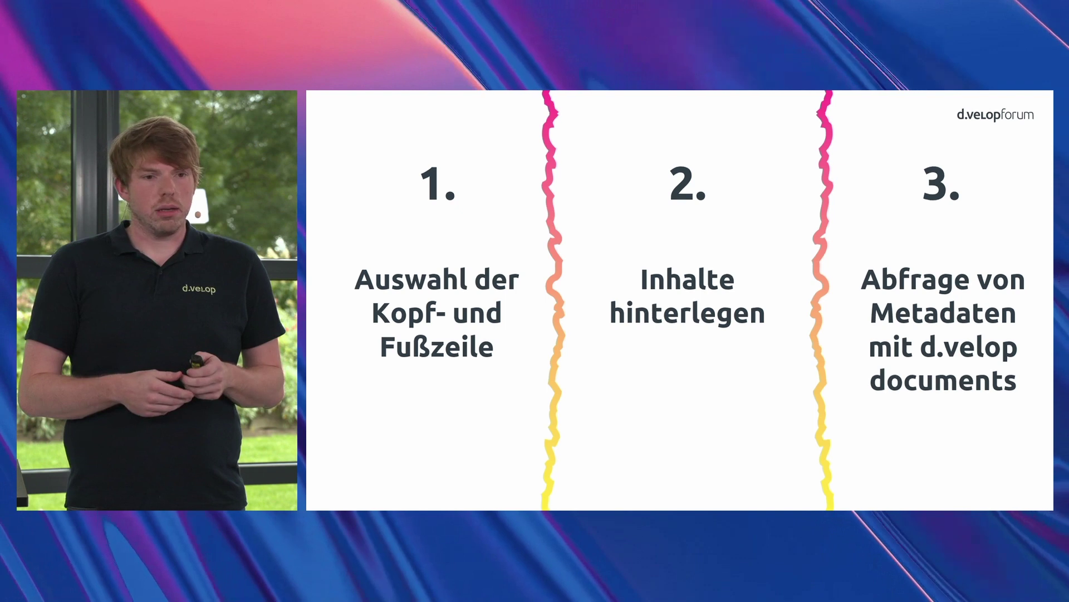
{"action": "key", "text": "Page_Down"}
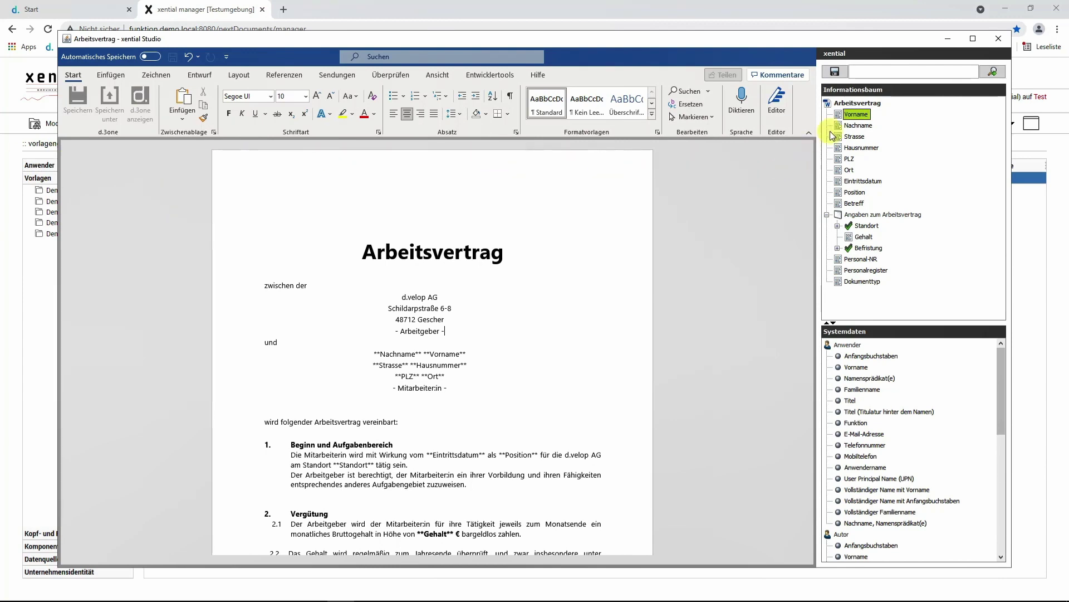
Add an XML binding named "Vorname" with XPath query /data/DocFields/Vorname to the Vorname text question, and save the template.
{"action": "right_click", "coordinate": [857, 116]}
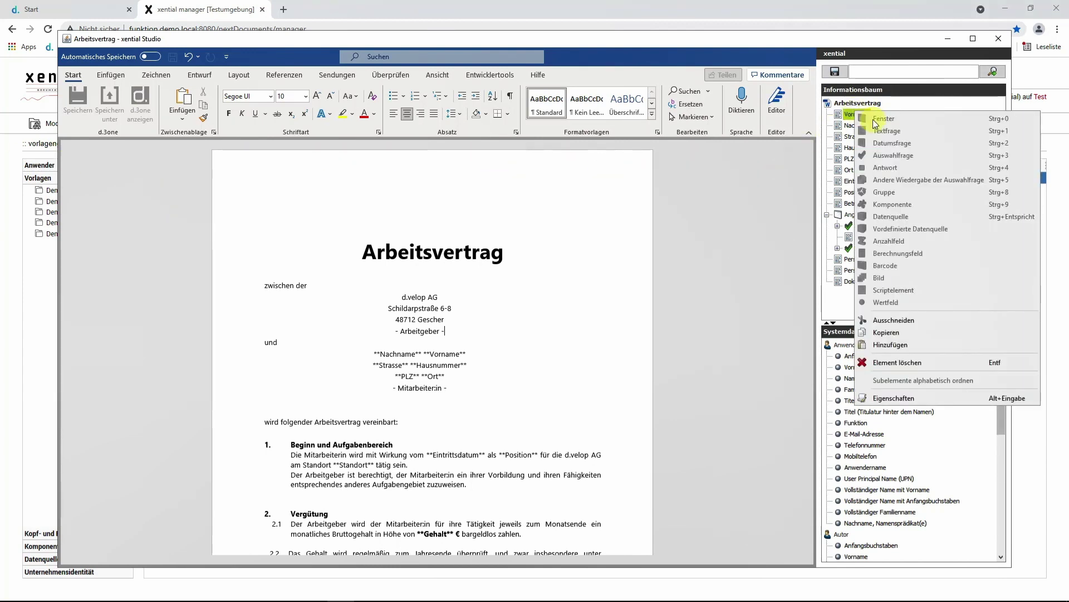
{"action": "left_click", "coordinate": [893, 398]}
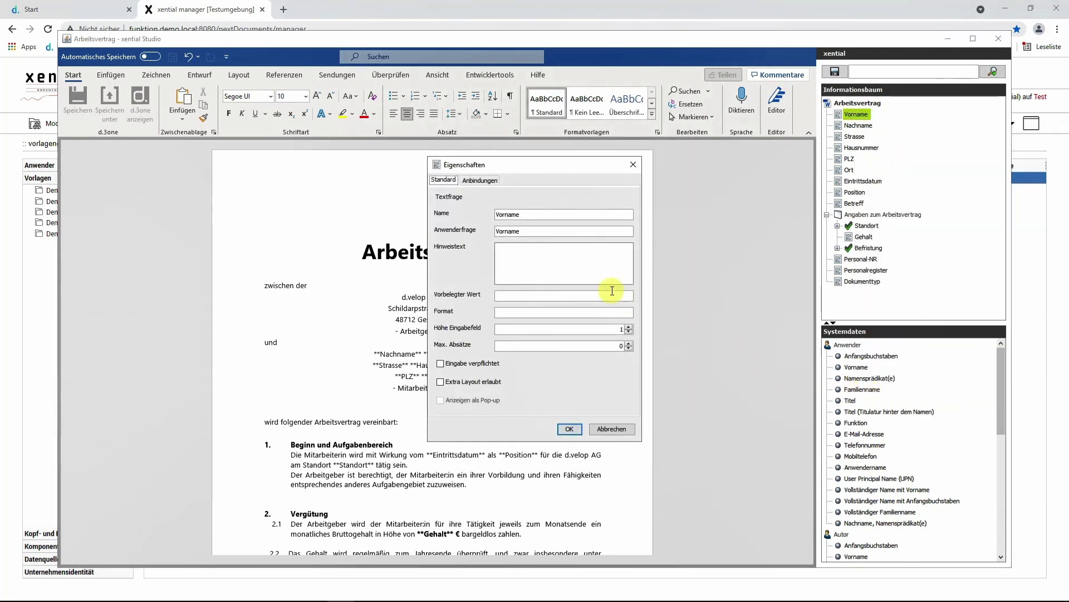
{"action": "left_click", "coordinate": [476, 181]}
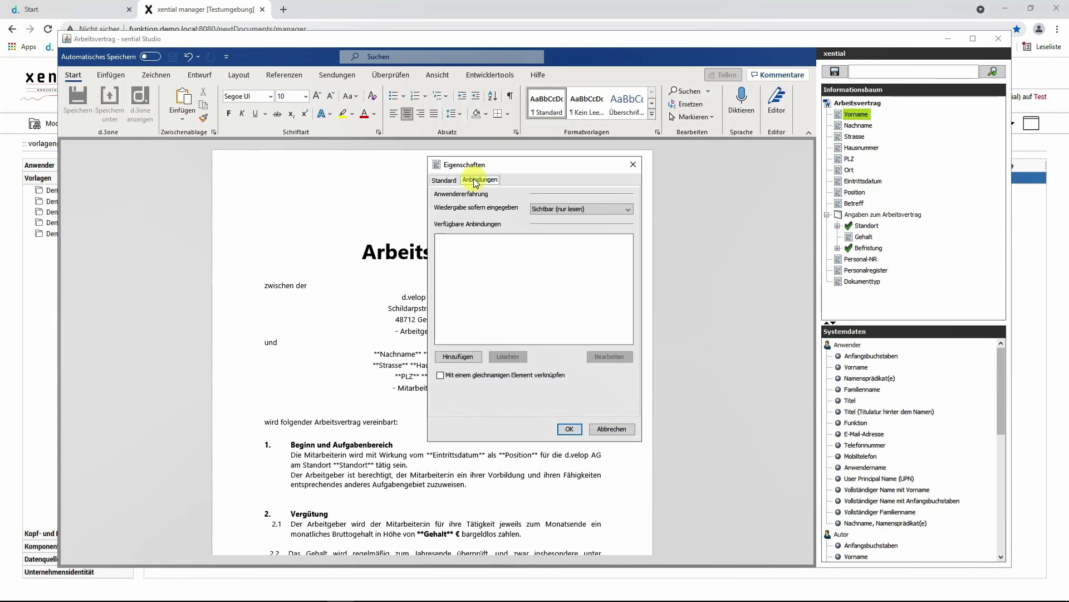
{"action": "left_click", "coordinate": [458, 357]}
{"action": "type", "text": "V"}
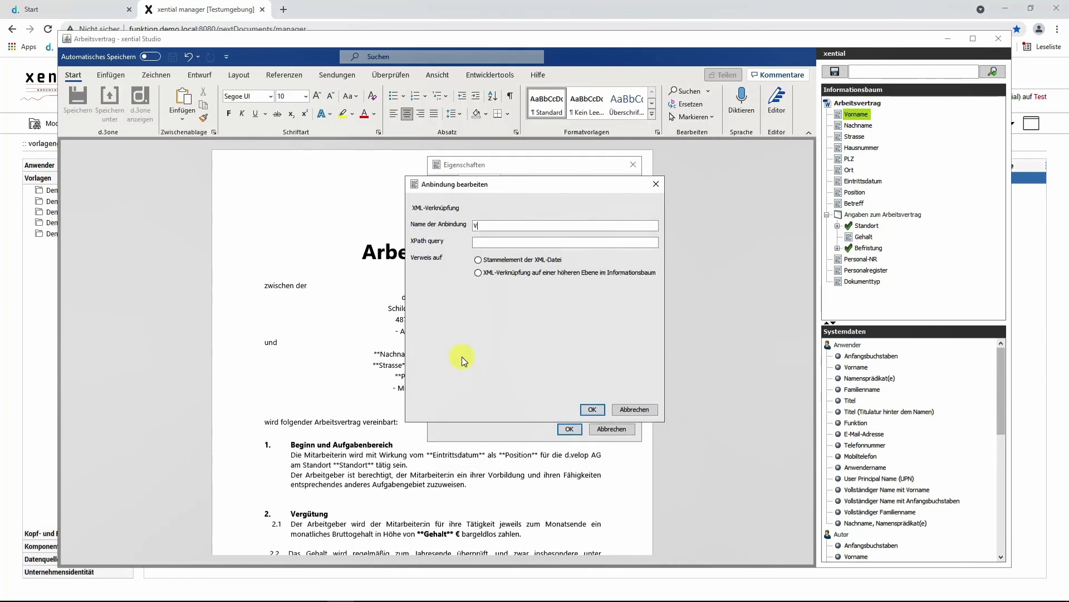
{"action": "type", "text": "orname"}
{"action": "key", "text": "Tab"}
{"action": "type", "text": "/data/DocFields/Vorname"}
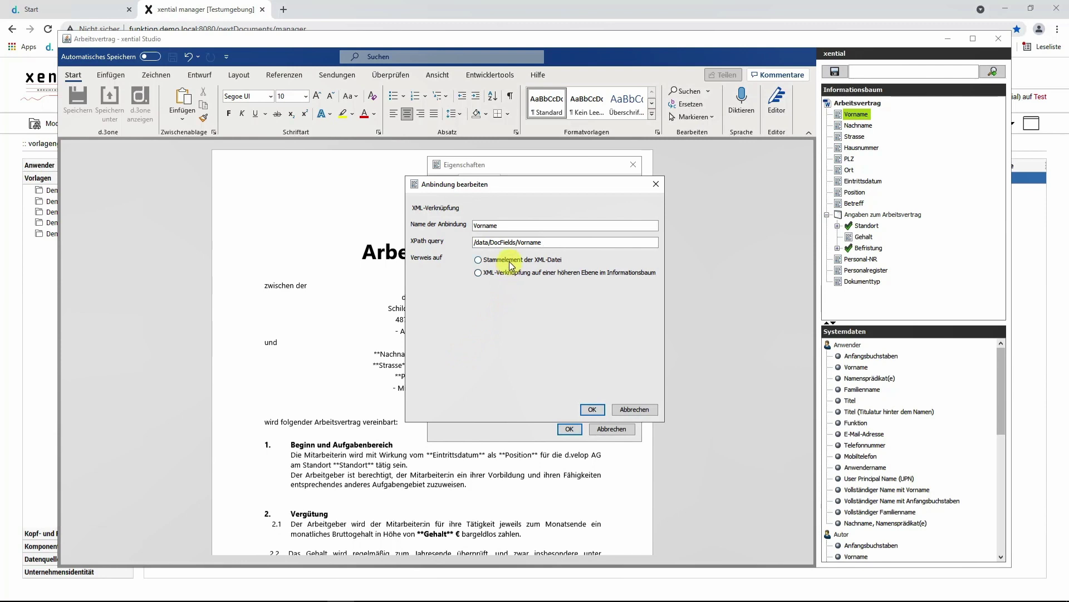
{"action": "left_click", "coordinate": [592, 410]}
{"action": "left_click", "coordinate": [571, 430]}
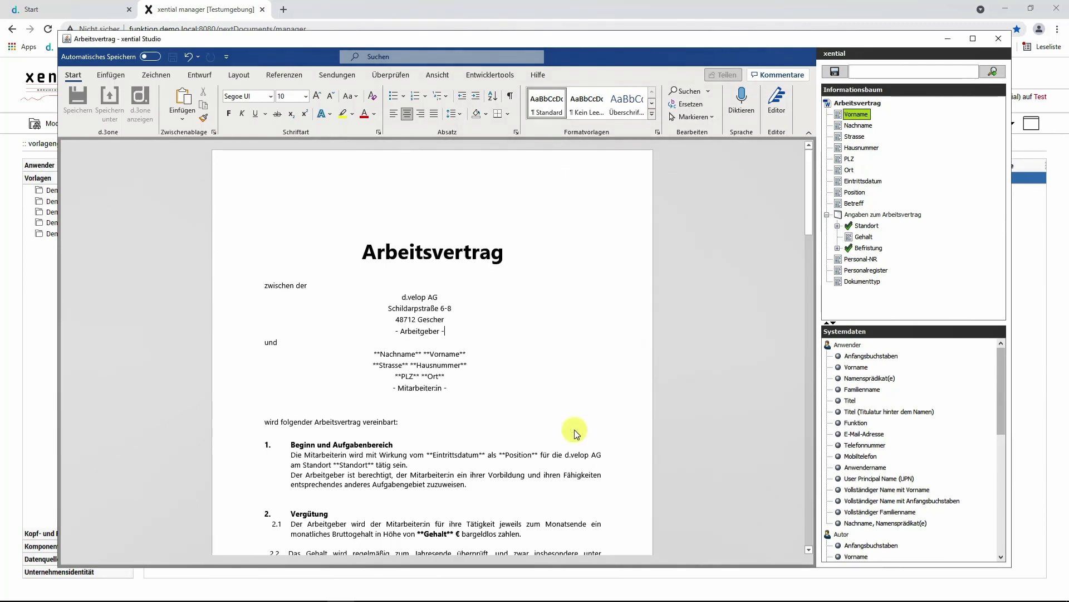
{"action": "left_click", "coordinate": [844, 76]}
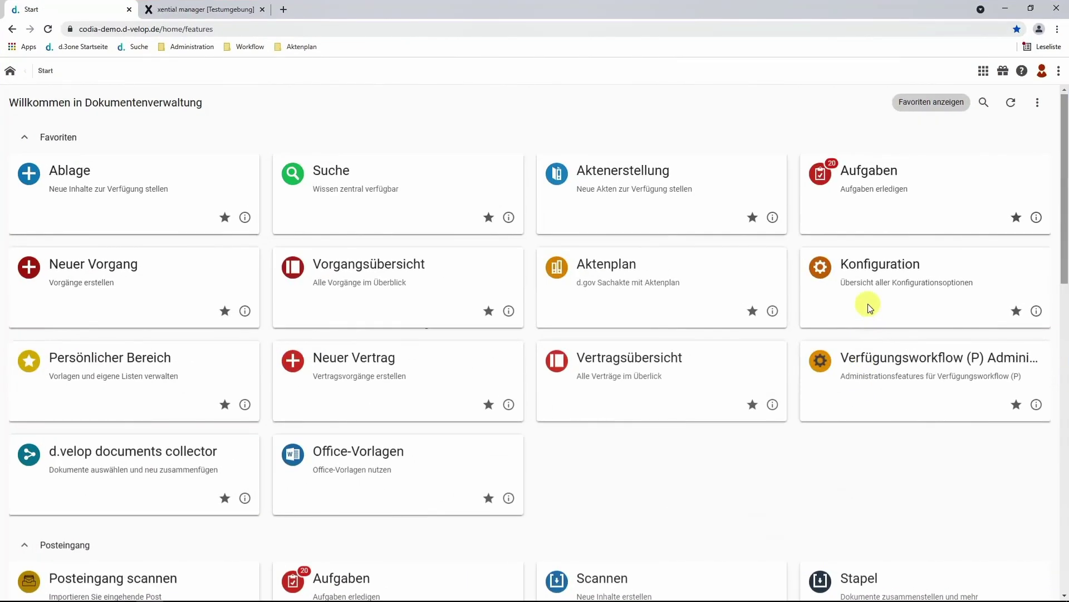
In d.velop documents, open the Vorlagen-Admin page of the Vorlagenmanagement configuration.
{"action": "left_click", "coordinate": [870, 307]}
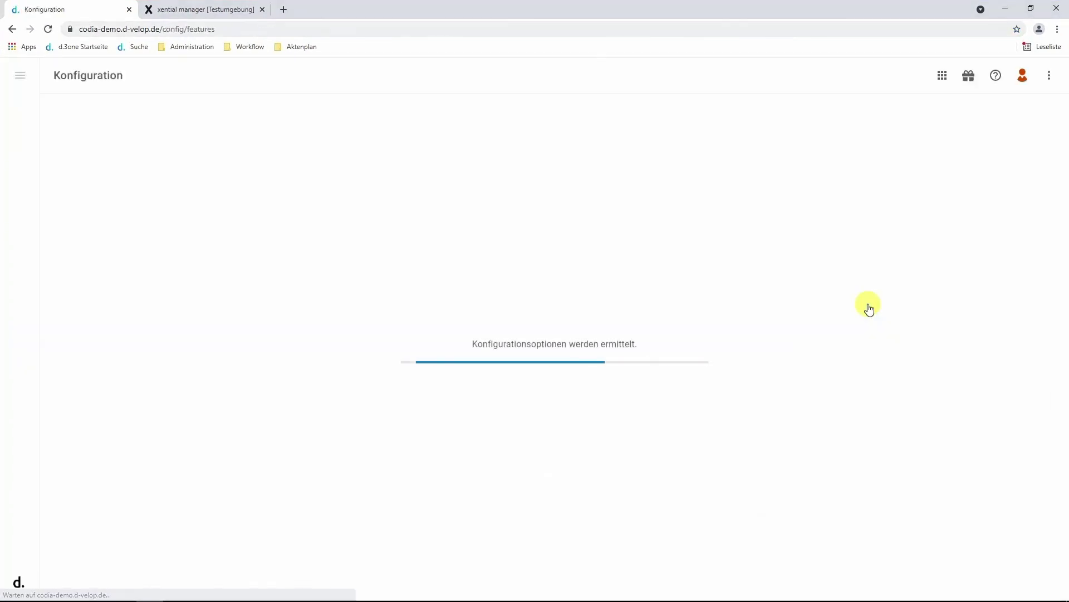
{"action": "scroll", "coordinate": [869, 308], "scroll_direction": "down", "scroll_amount": 15}
{"action": "scroll", "coordinate": [869, 308], "scroll_direction": "down", "scroll_amount": 15}
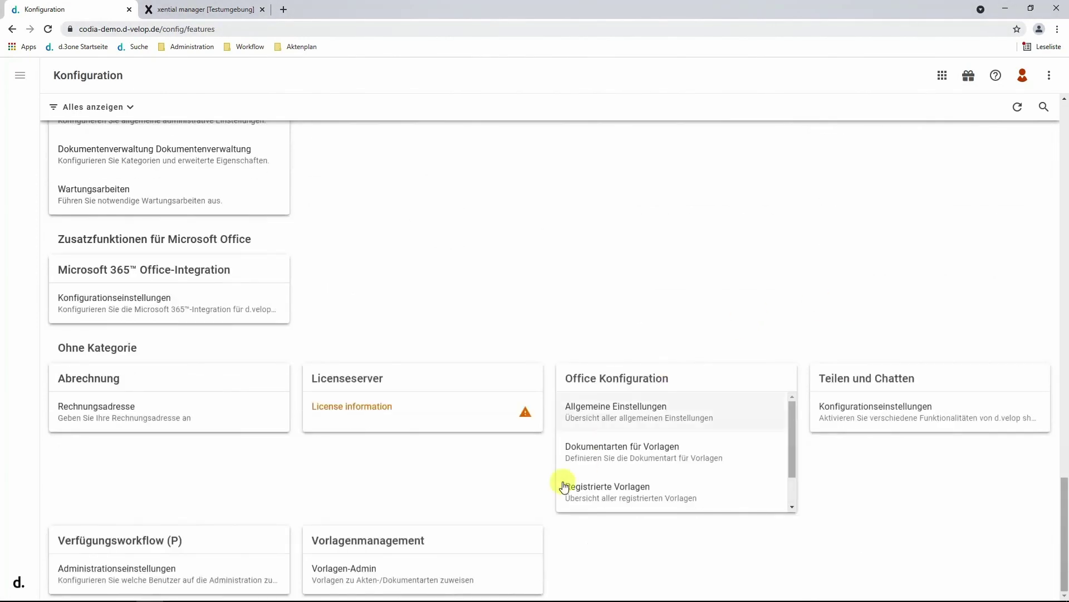
{"action": "left_click", "coordinate": [455, 577]}
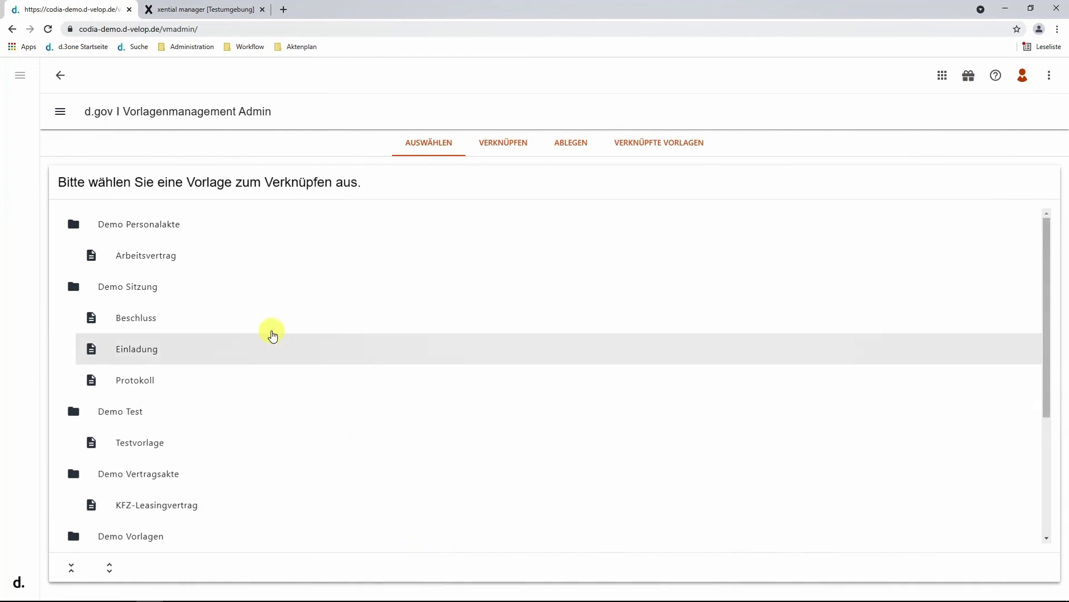
Select the Arbeitsvertrag template under Demo Personalakte and choose Personalakte as the file type where it is offered.
{"action": "left_click", "coordinate": [157, 264]}
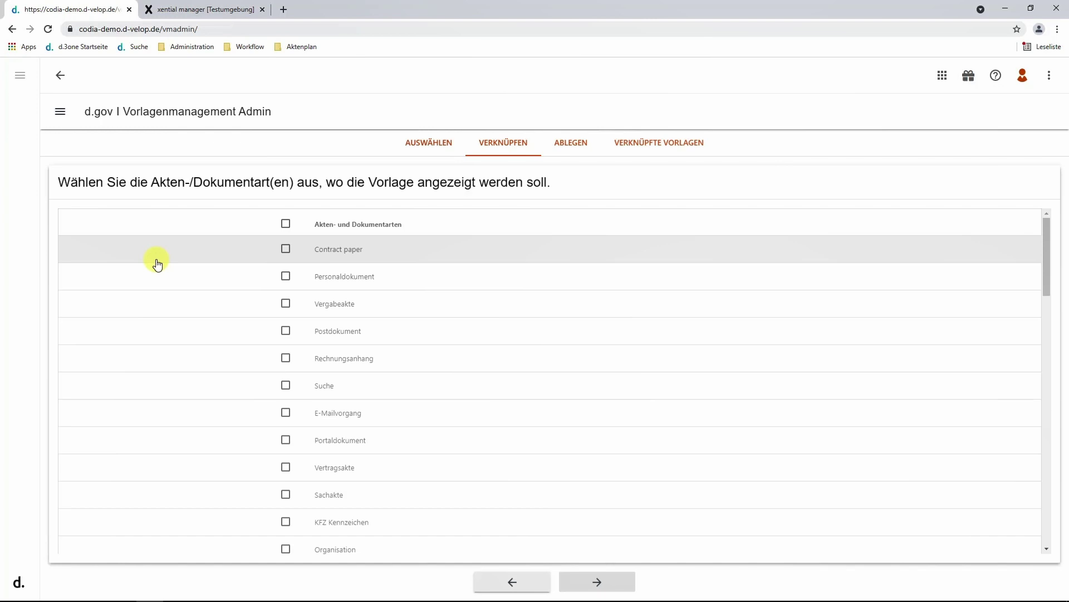
{"action": "scroll", "coordinate": [289, 353], "scroll_direction": "down", "scroll_amount": 4}
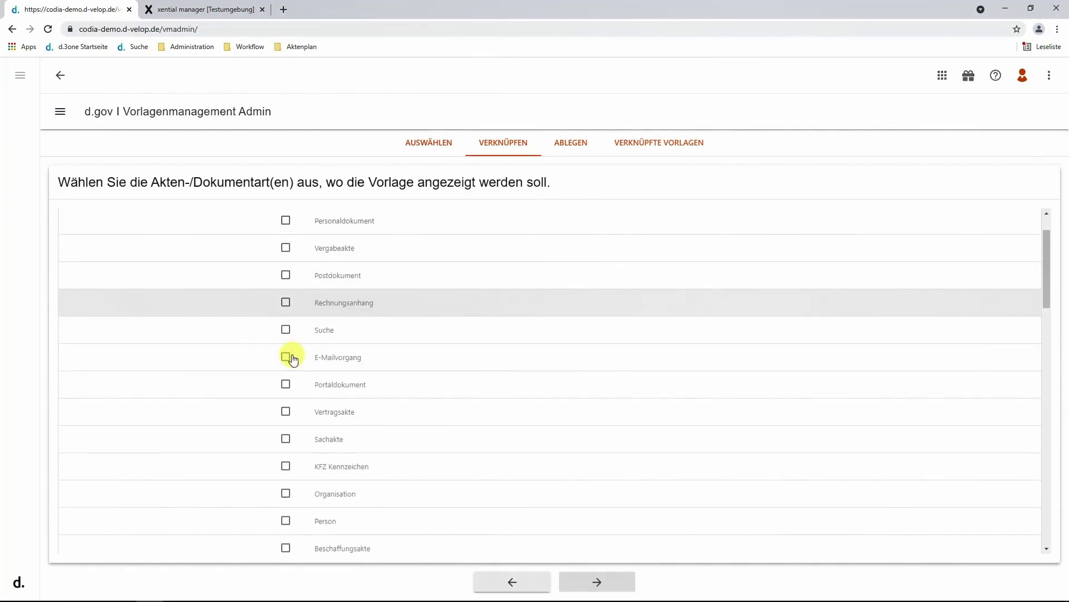
{"action": "scroll", "coordinate": [294, 359], "scroll_direction": "down", "scroll_amount": 8}
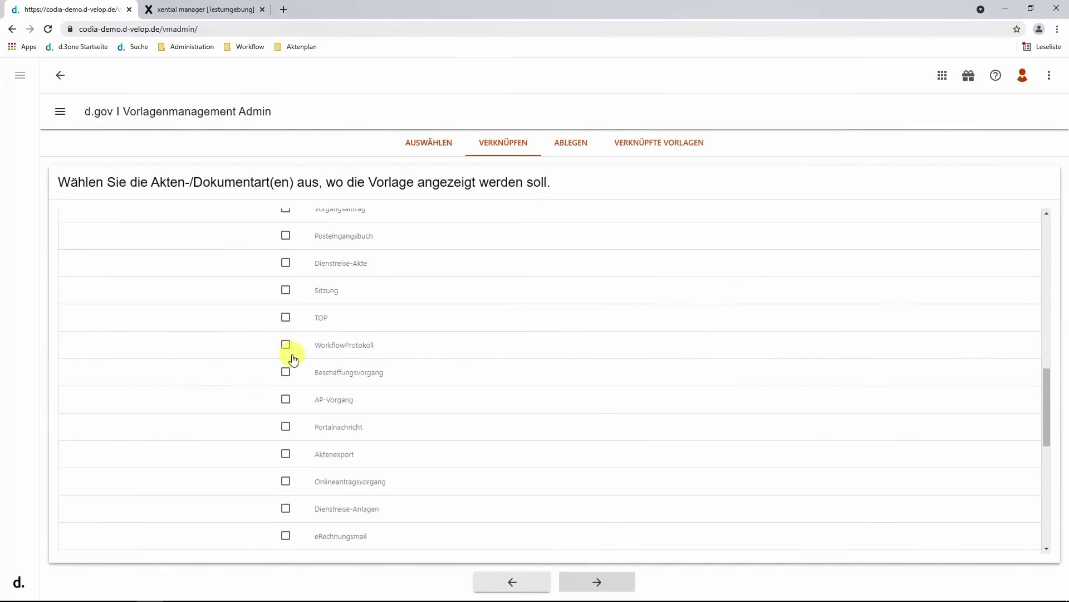
{"action": "scroll", "coordinate": [294, 359], "scroll_direction": "down", "scroll_amount": 4}
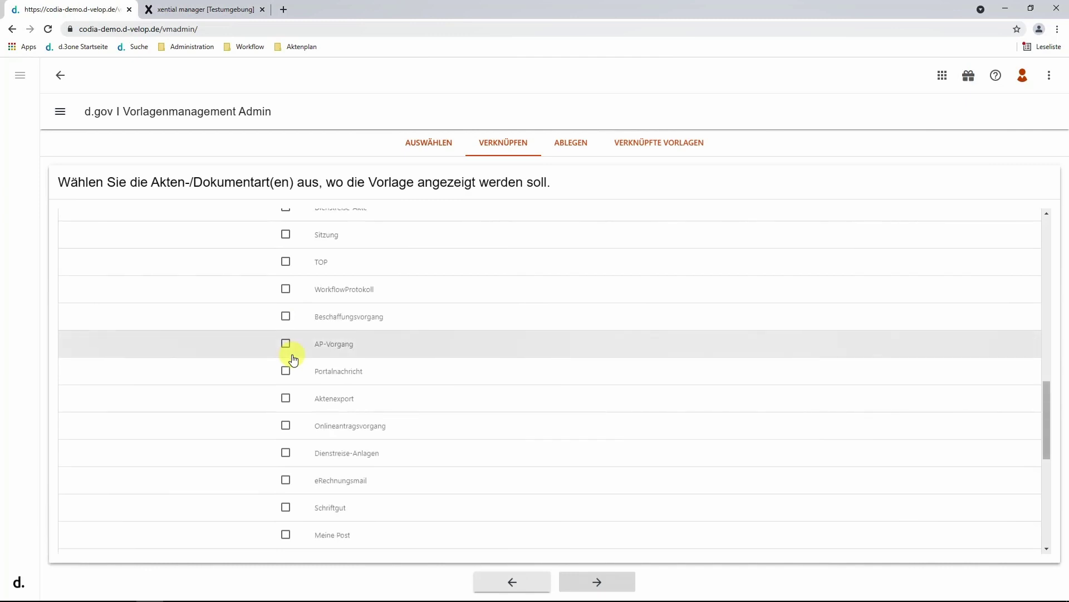
{"action": "scroll", "coordinate": [294, 358], "scroll_direction": "down", "scroll_amount": 4}
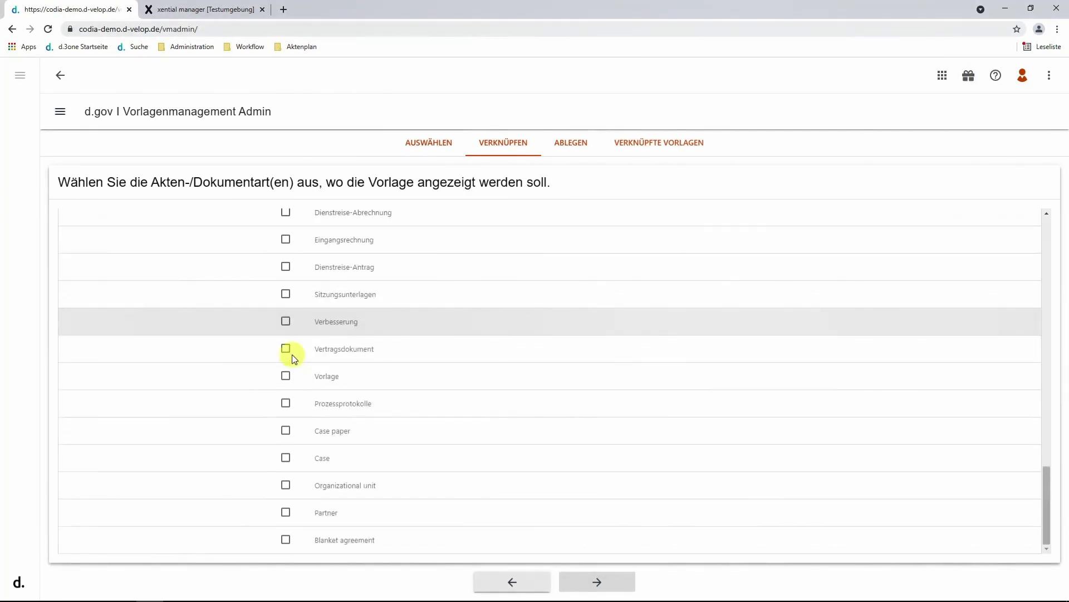
{"action": "scroll", "coordinate": [292, 356], "scroll_direction": "up", "scroll_amount": 6}
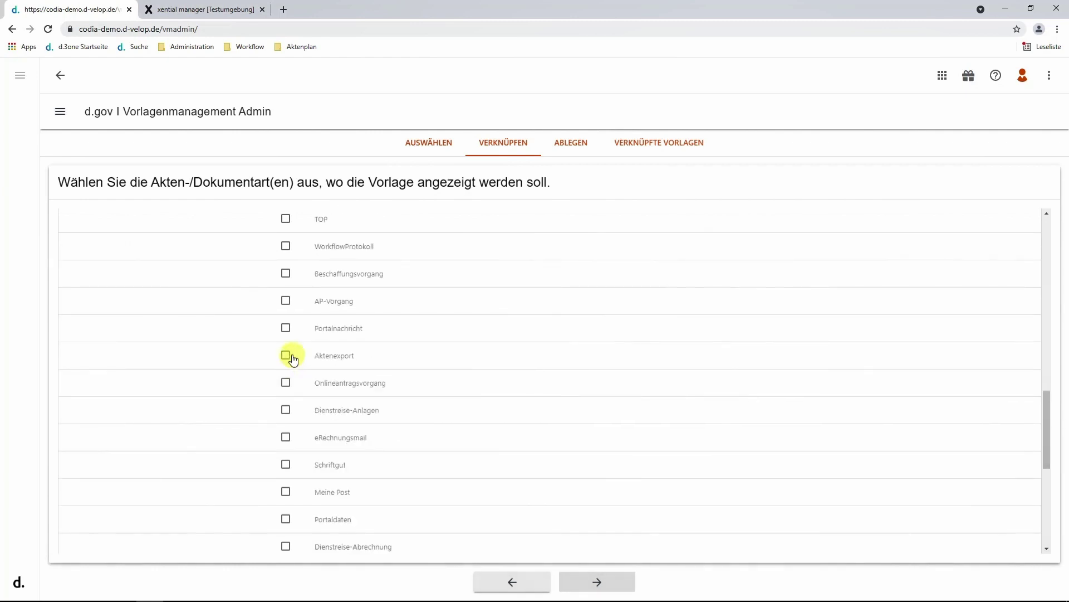
{"action": "scroll", "coordinate": [293, 360], "scroll_direction": "up", "scroll_amount": 5}
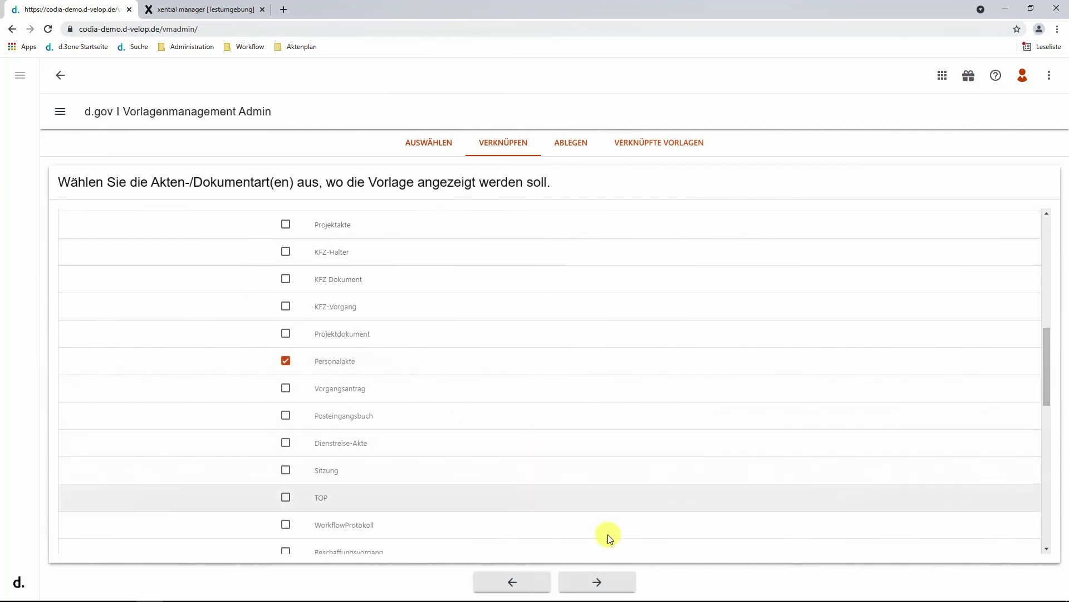
Choose Personaldokument as the document type for storing the template's documents, complete the link and open the linked templates.
{"action": "left_click", "coordinate": [610, 584]}
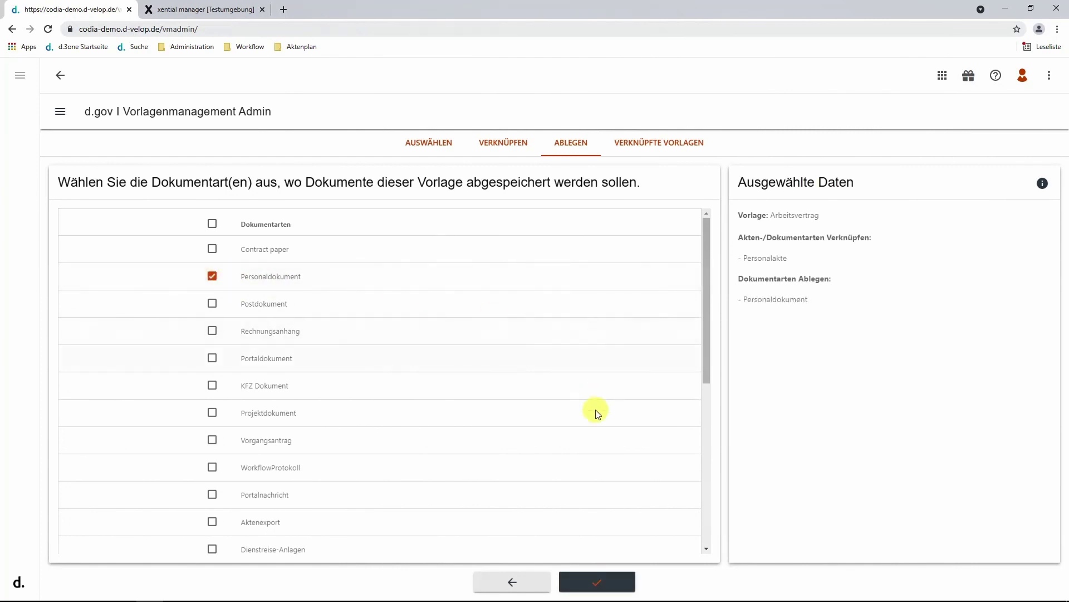
{"action": "left_click", "coordinate": [610, 585]}
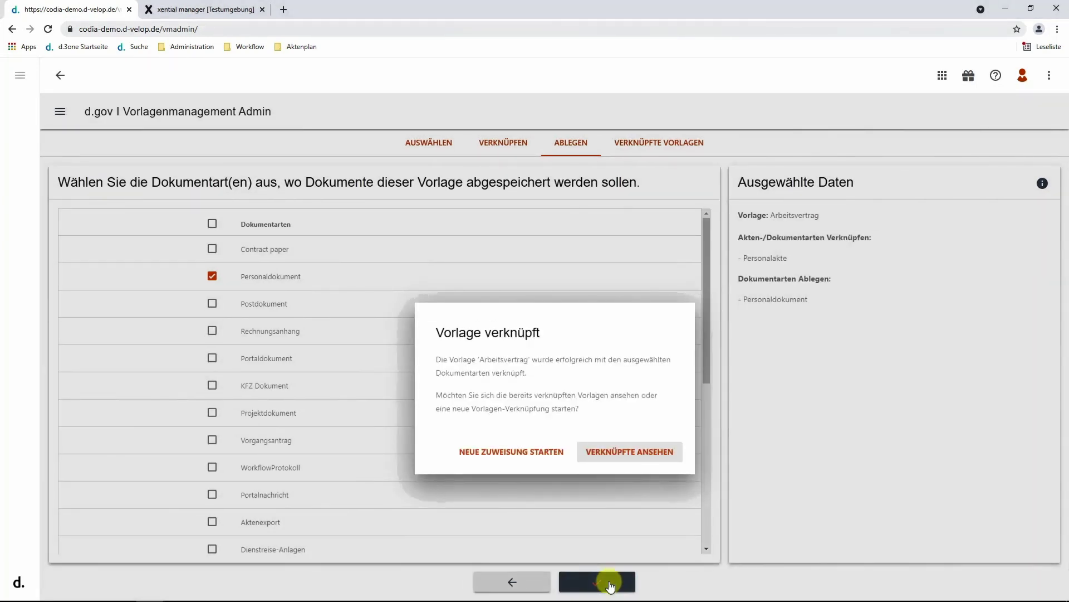
{"action": "left_click", "coordinate": [657, 456]}
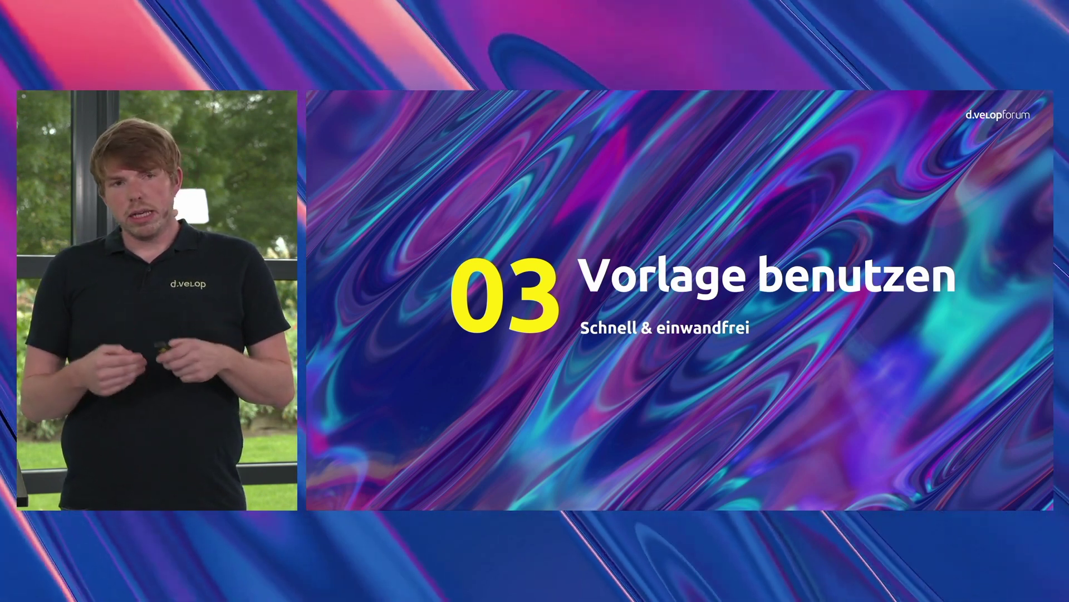
{"action": "key", "text": "Right"}
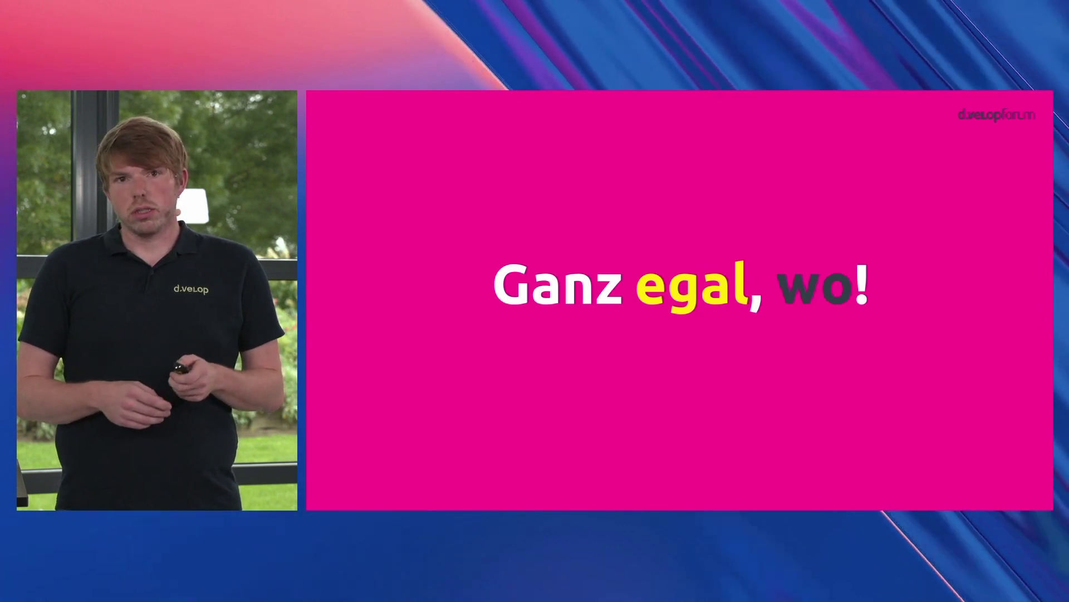
{"action": "key", "text": "Page_Down"}
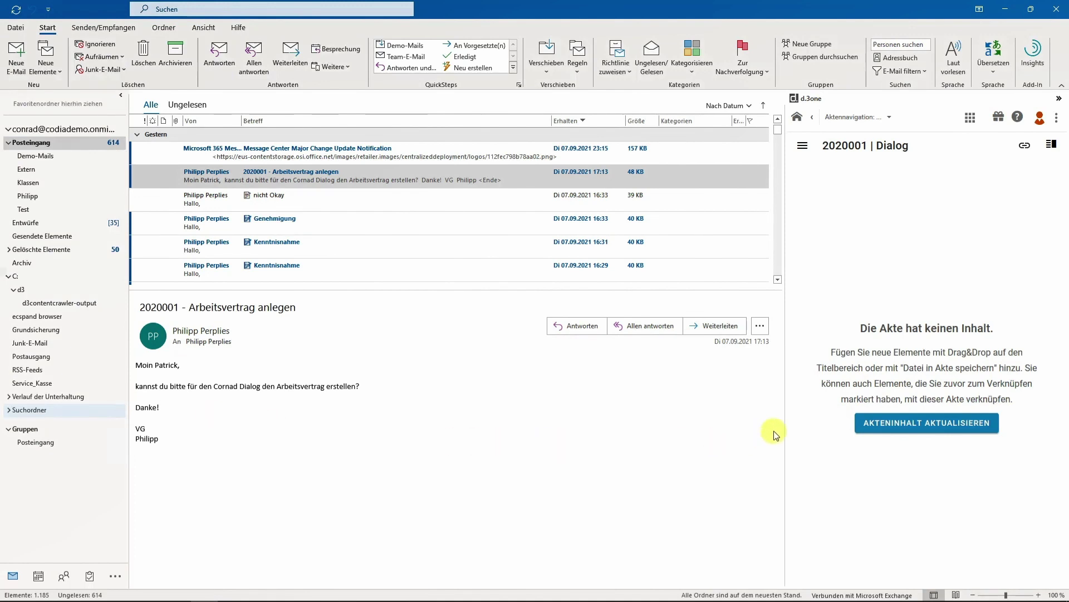
In Outlook's d.3one add-in, start a document for the employee's Personalakte from the Arbeitsvertrag template, with Personaldokument as the storage category.
{"action": "left_click", "coordinate": [1053, 145]}
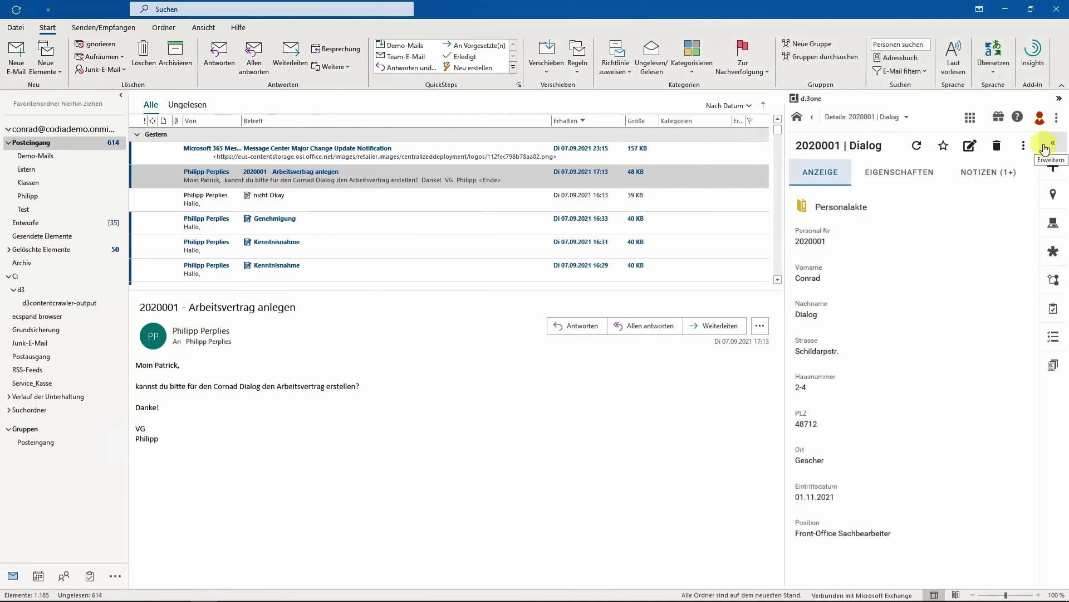
{"action": "left_click", "coordinate": [1053, 373]}
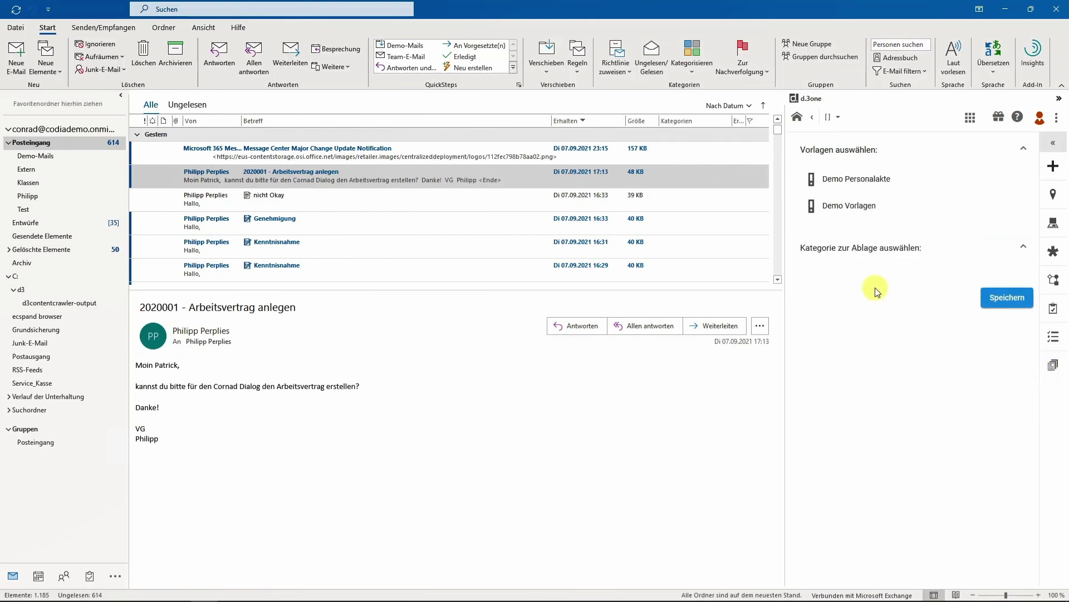
{"action": "left_click", "coordinate": [872, 187]}
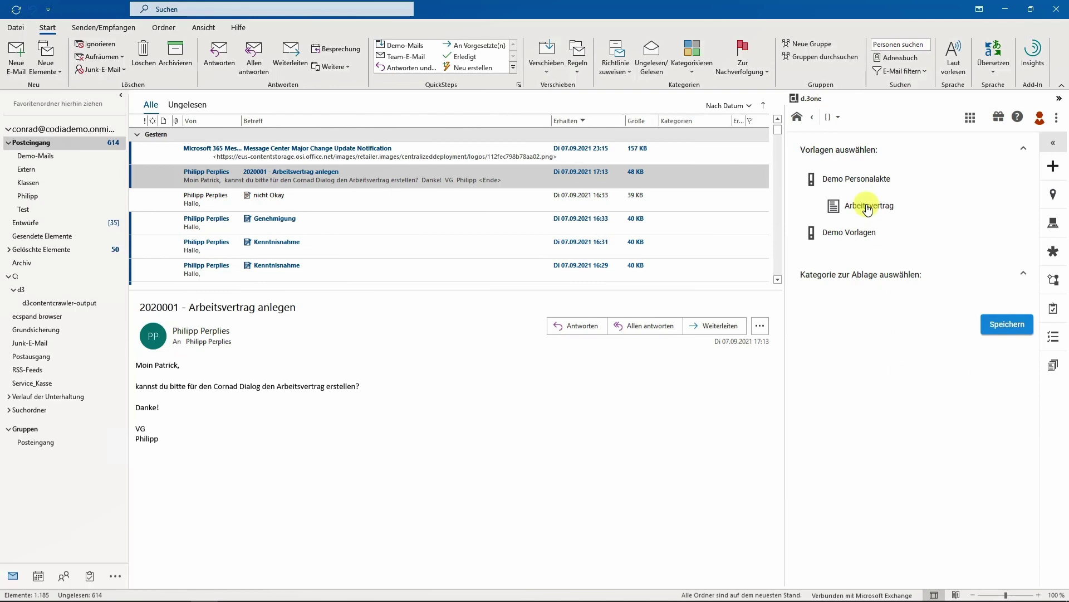
{"action": "left_click", "coordinate": [868, 207]}
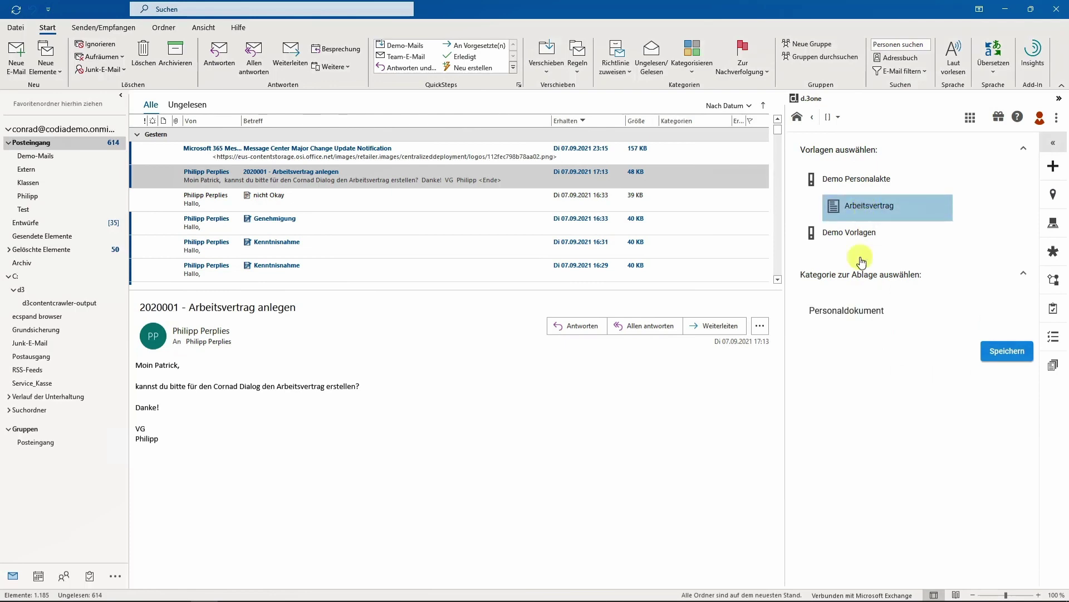
{"action": "left_click", "coordinate": [854, 316]}
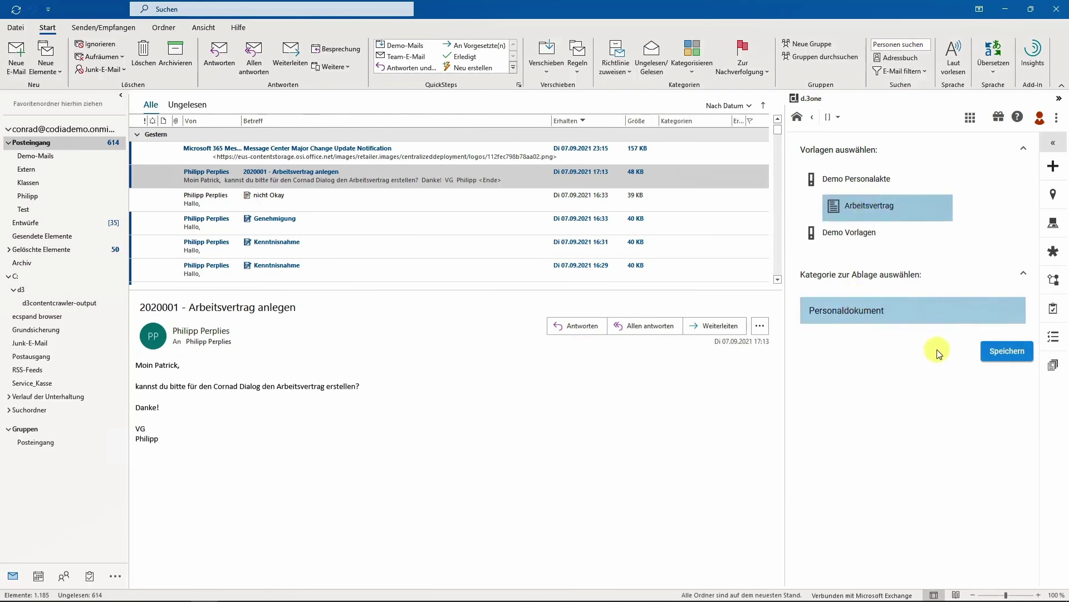
{"action": "left_click", "coordinate": [1008, 351]}
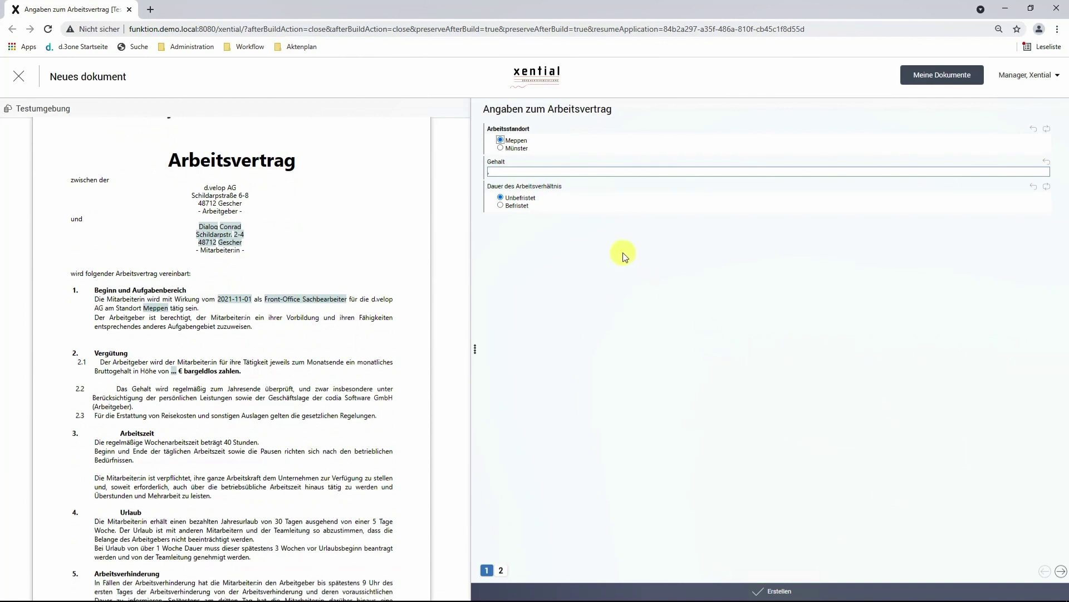
Set Gehalt to 3000, try Befristet but settle on Unbefristet, create the contract and go back in Outlook's d.3one add-in.
{"action": "left_click", "coordinate": [499, 173]}
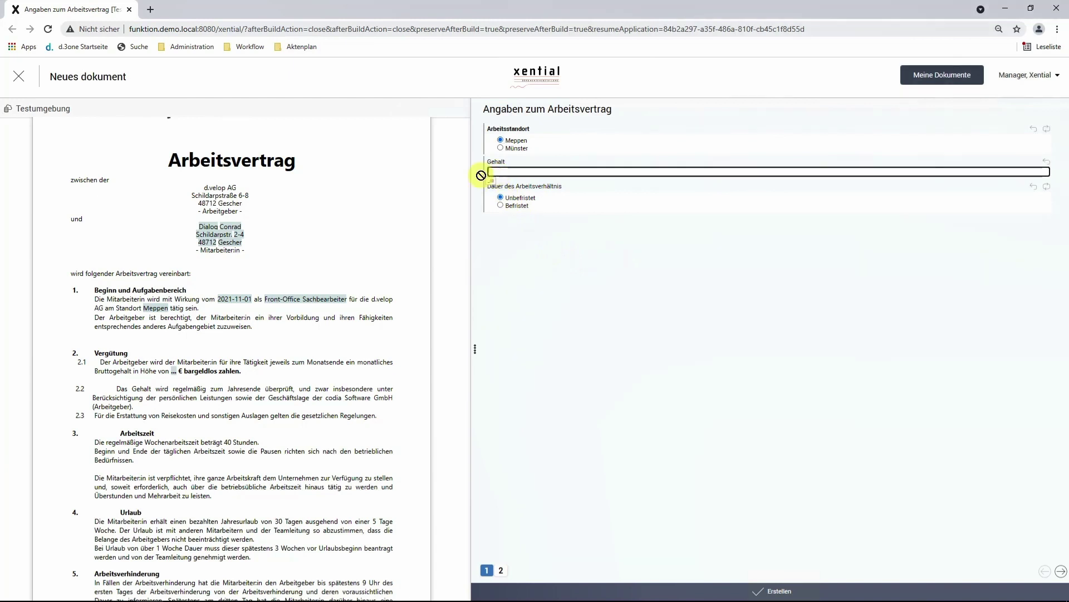
{"action": "type", "text": "3000,"}
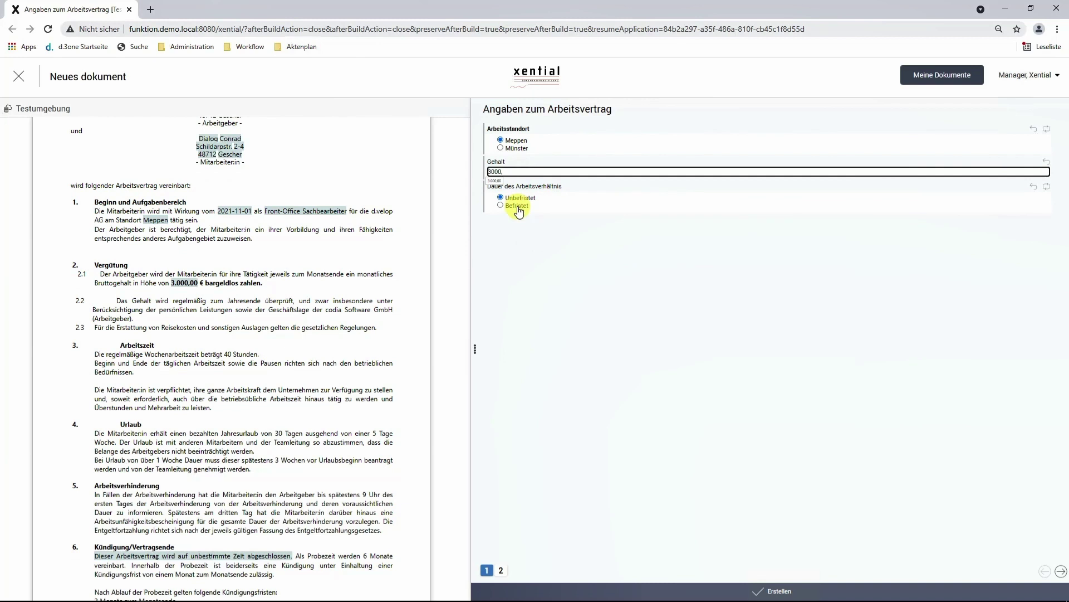
{"action": "left_click", "coordinate": [518, 206]}
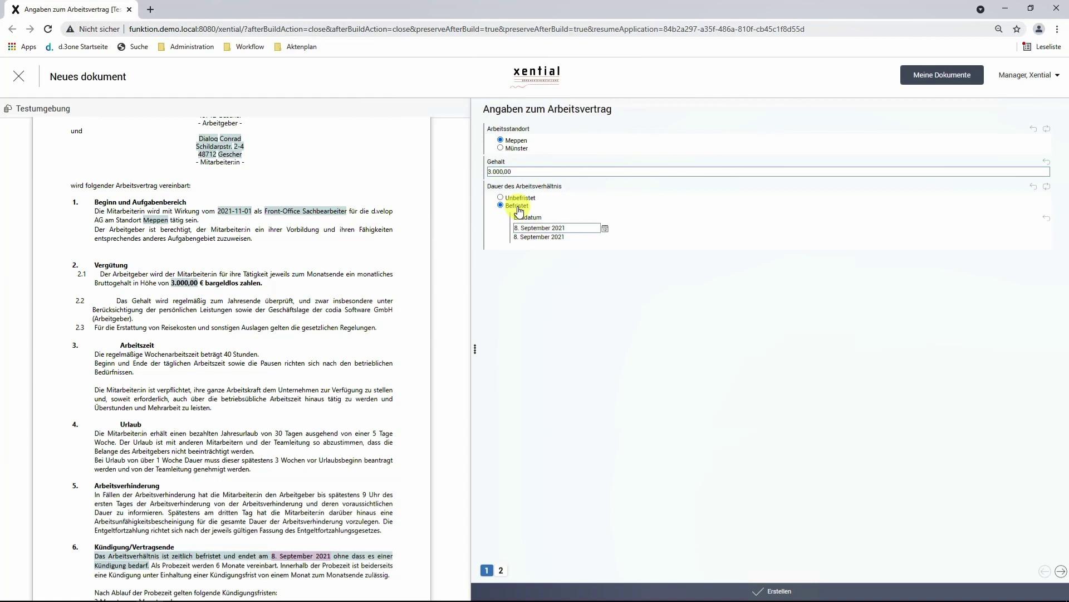
{"action": "left_click_drag", "start_coordinate": [153, 565], "coordinate": [103, 556]}
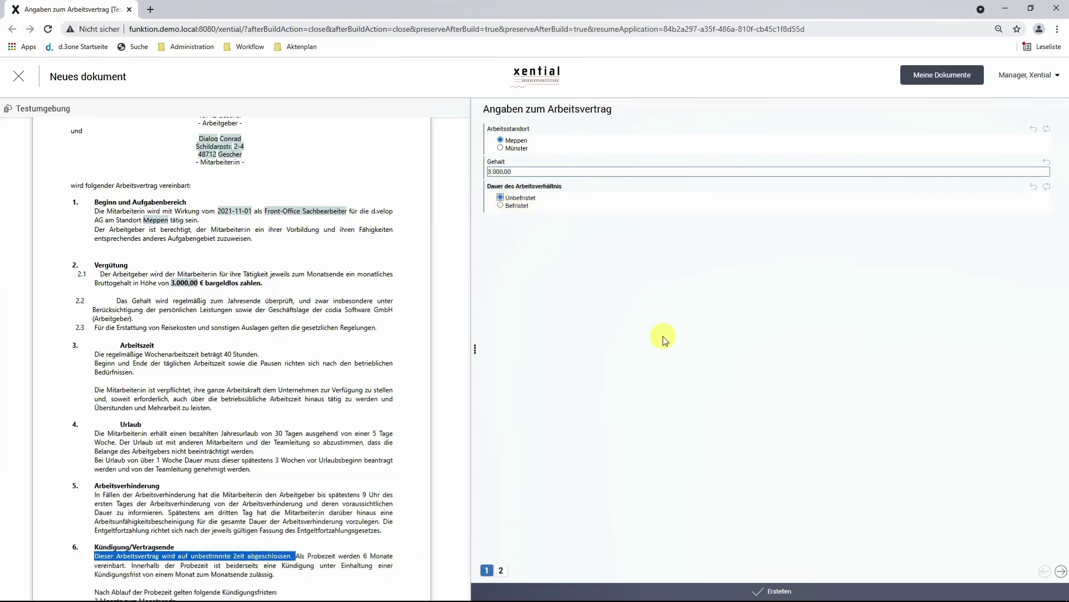
{"action": "left_click", "coordinate": [761, 592]}
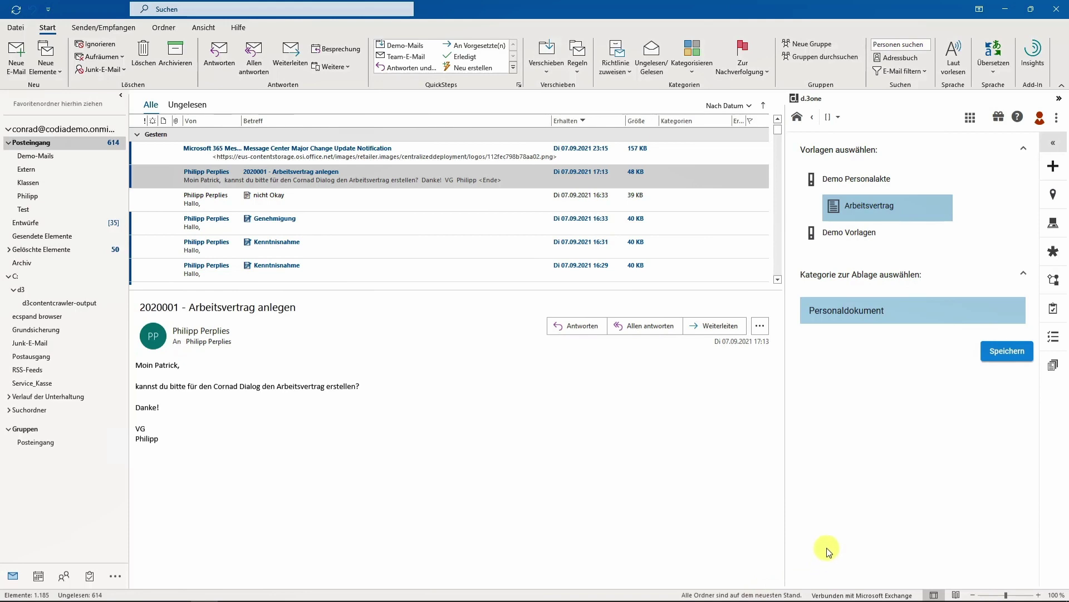
{"action": "left_click", "coordinate": [813, 119]}
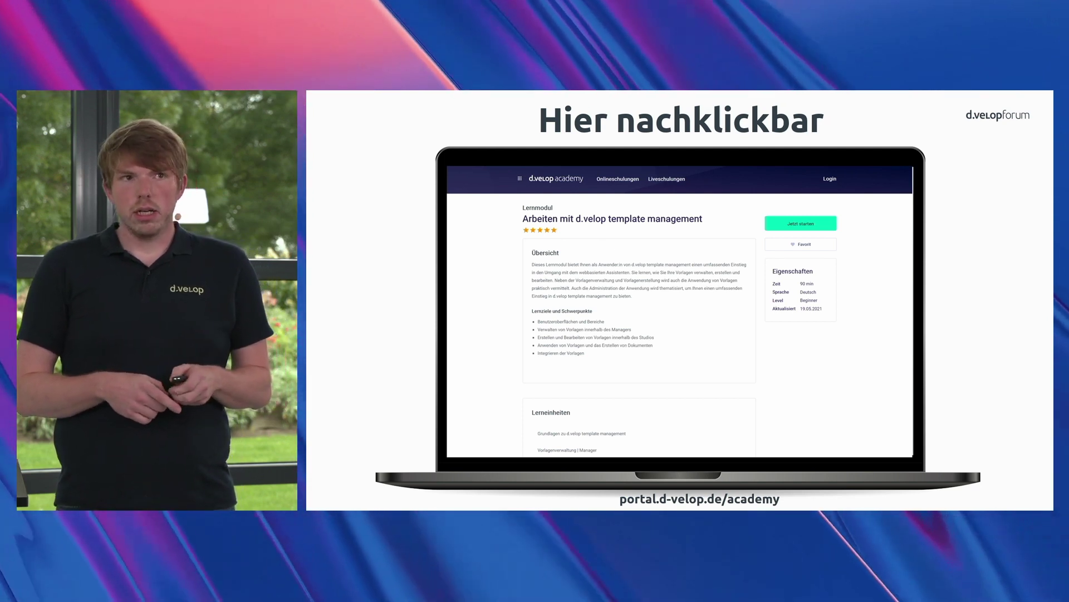
{"action": "key", "text": "Right"}
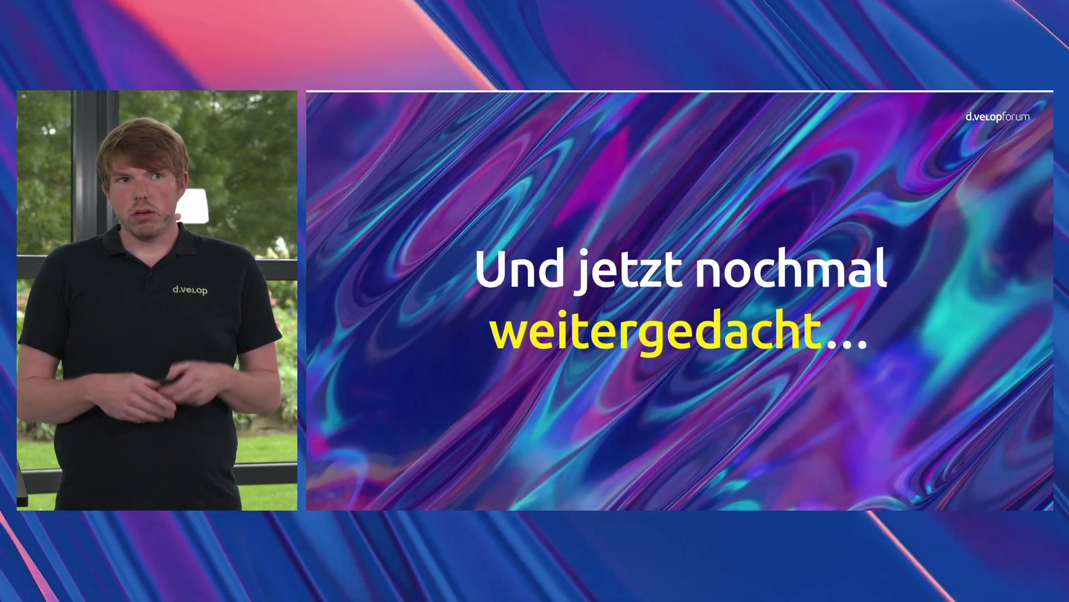